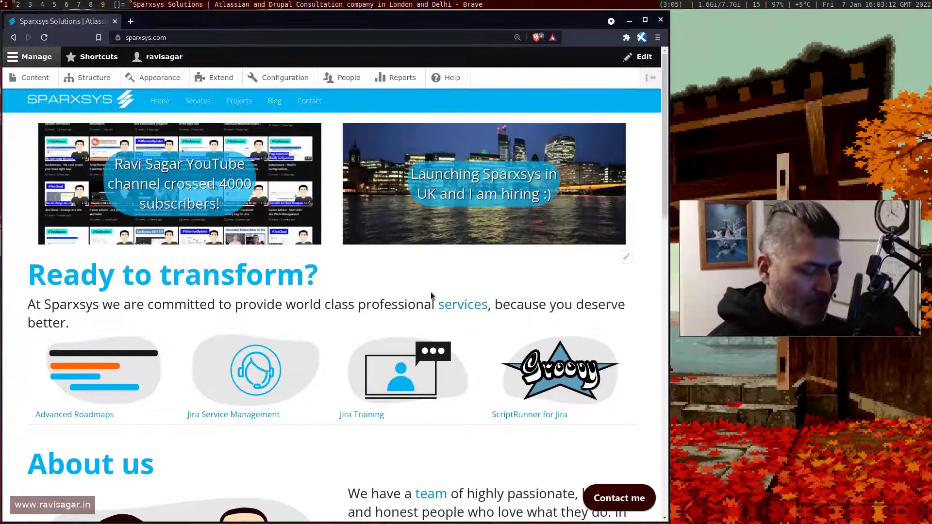
# Open ravisagar.in in a new browser tab.
pyautogui.hotkey('ctrl', 't')
pyautogui.write('ravi')
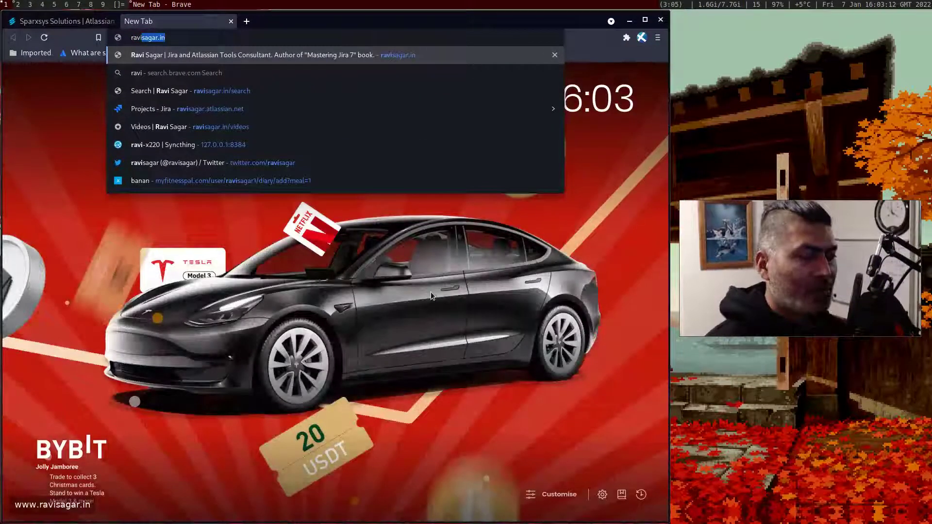
pyautogui.press('Return')
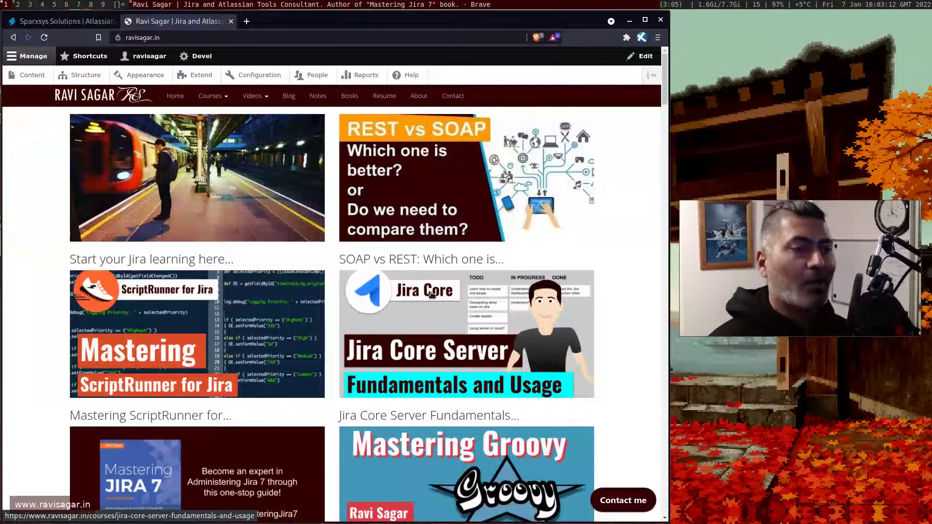
# Look through the ravisagar.in front page, from the courses and latest comic to the blog posts, notes and check-ins.
pyautogui.scroll(-6, 439, 313)
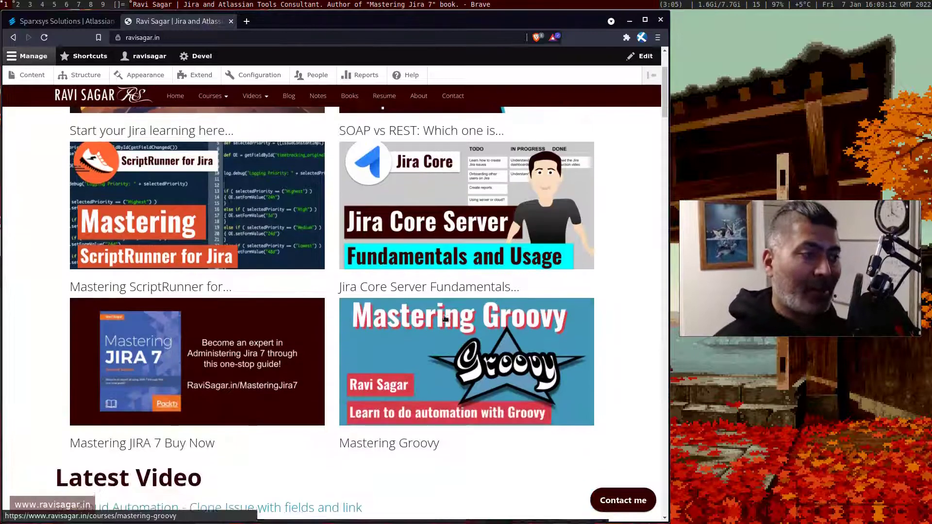
pyautogui.scroll(-7, 444, 321)
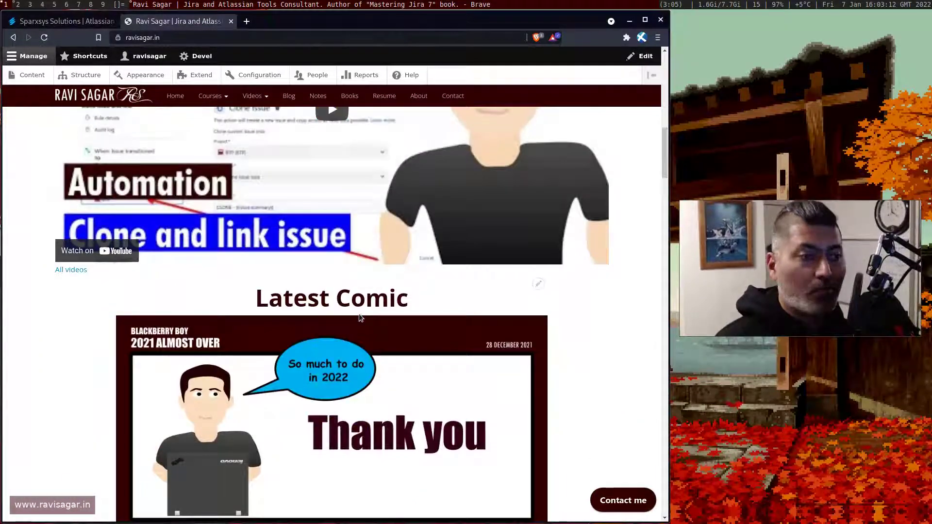
pyautogui.scroll(-7, 359, 313)
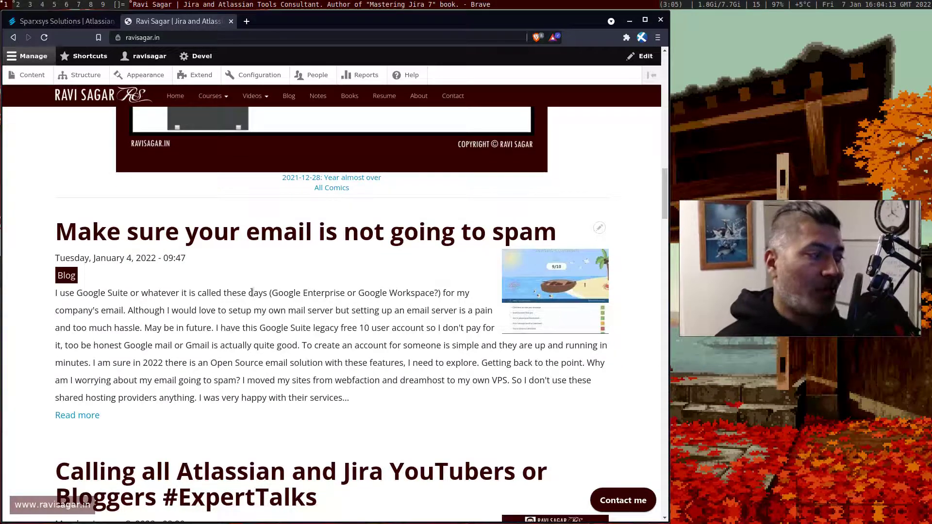
pyautogui.scroll(-3, 252, 292)
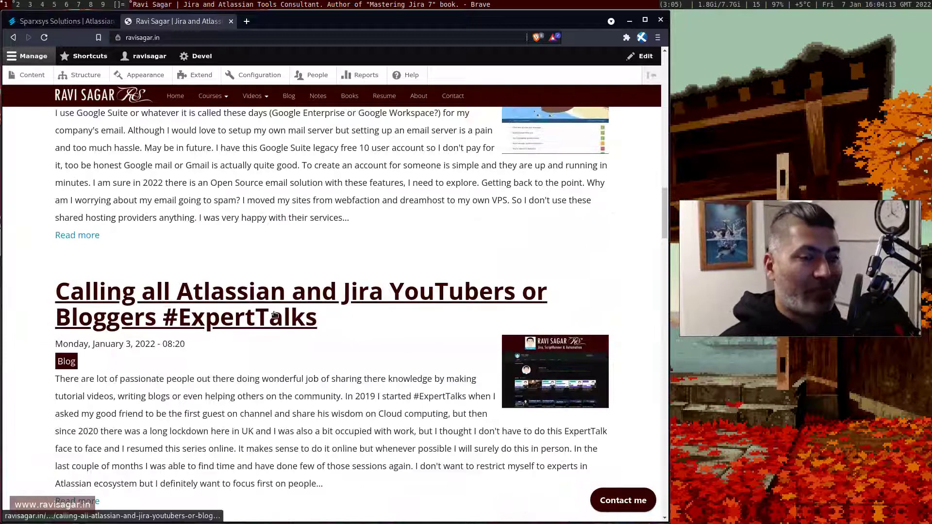
pyautogui.scroll(-8, 275, 320)
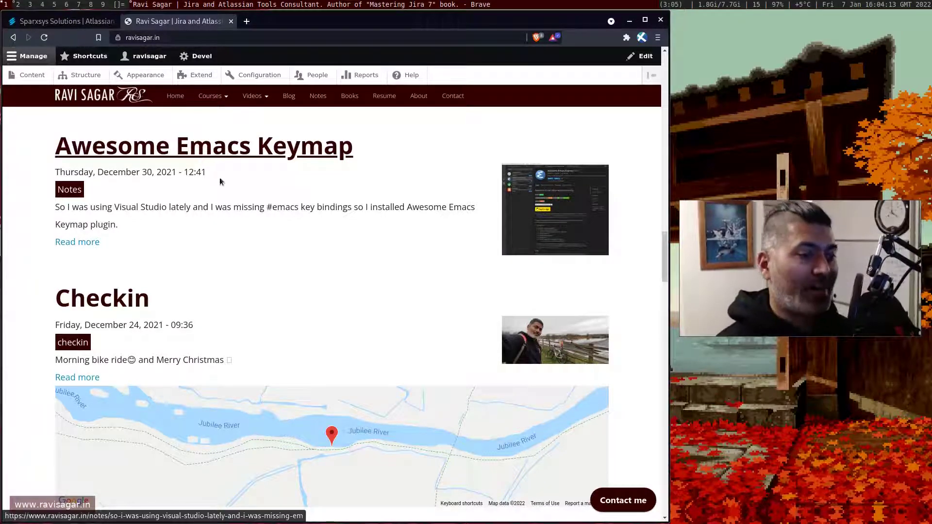
pyautogui.scroll(-2, 243, 218)
pyautogui.scroll(-3, 162, 202)
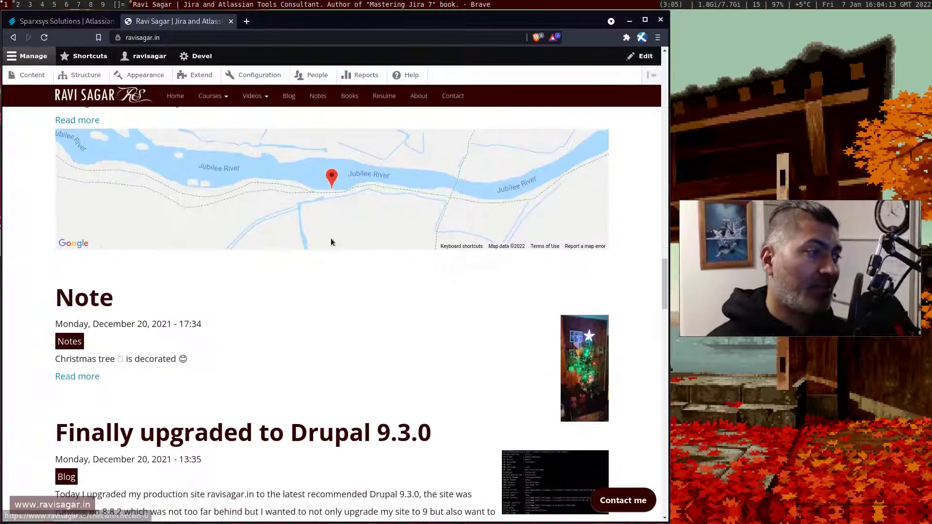
pyautogui.scroll(3, 331, 242)
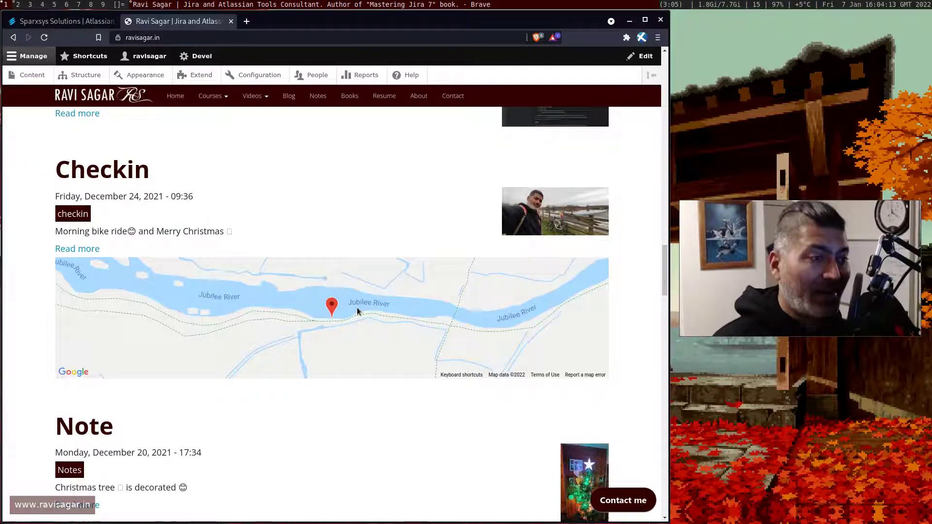
pyautogui.scroll(-8, 357, 309)
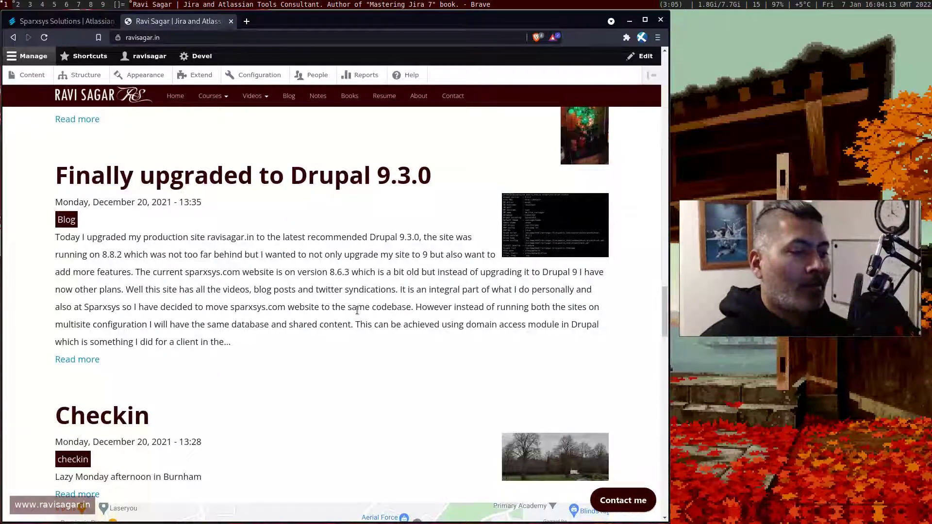
pyautogui.scroll(-1, 357, 310)
pyautogui.scroll(1, 299, 314)
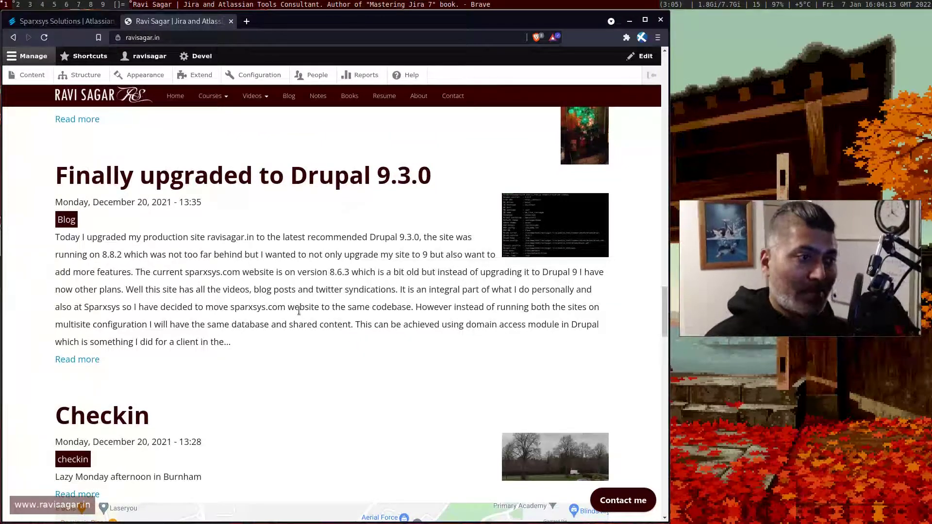
# Open ravi.pro in a new browser tab and go to its list of all blogs.
pyautogui.hotkey('ctrl', 't')
pyautogui.write('ravi')
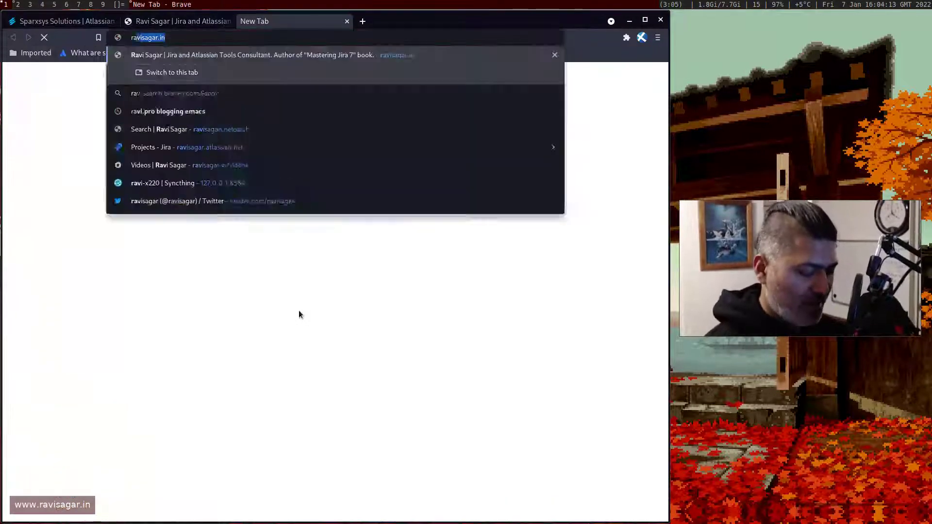
pyautogui.write('.pro')
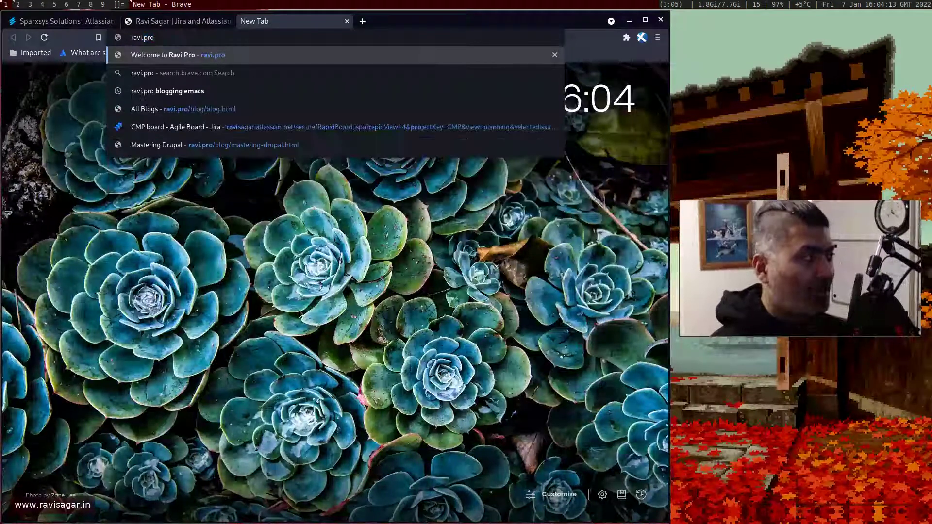
pyautogui.press('Return')
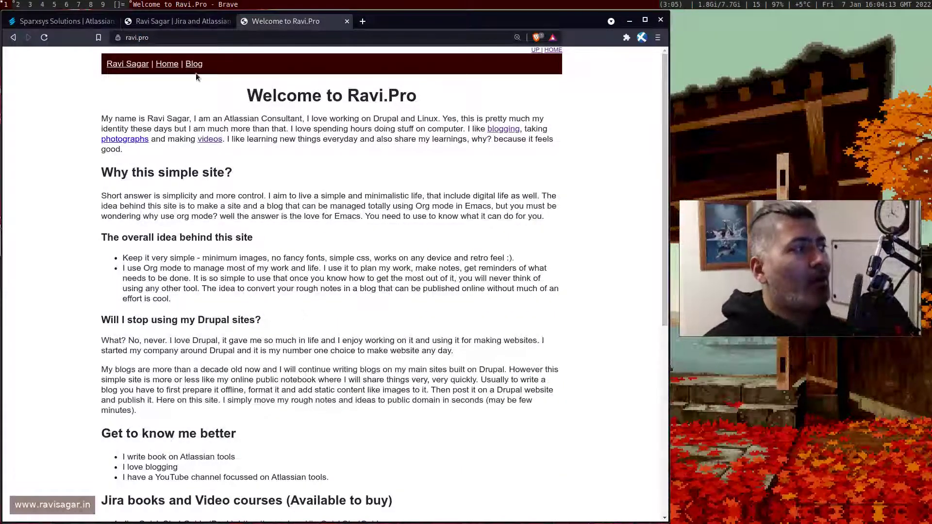
pyautogui.click(195, 67)
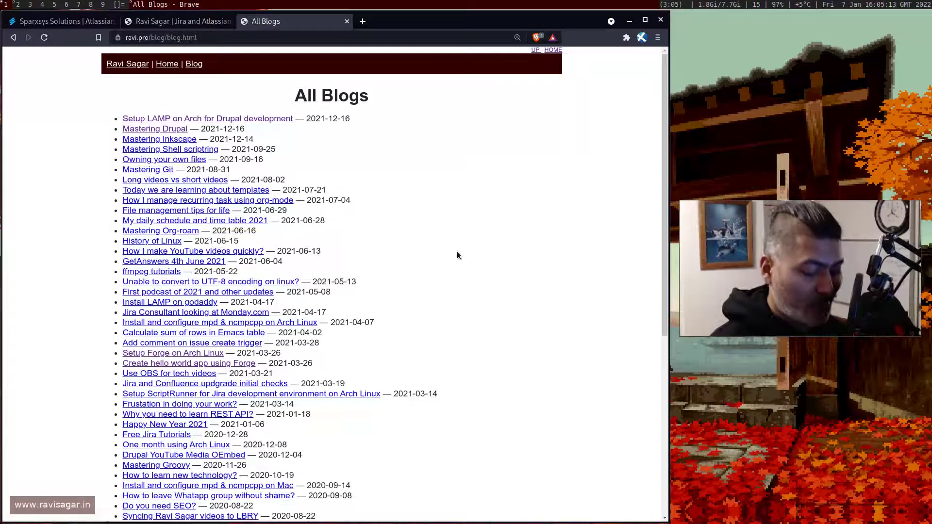
# Open ravisagar.com in another new browser tab.
pyautogui.hotkey('ctrl', 't')
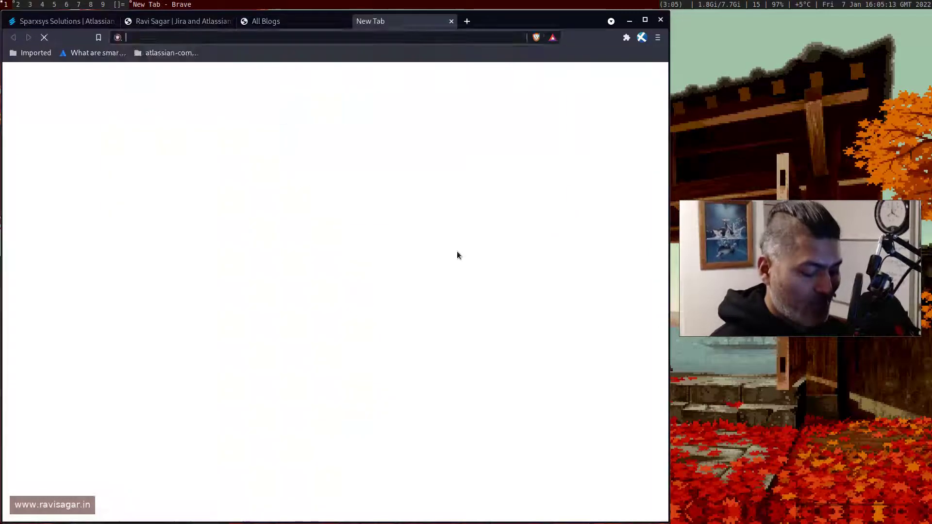
pyautogui.write('ravisagar.in')
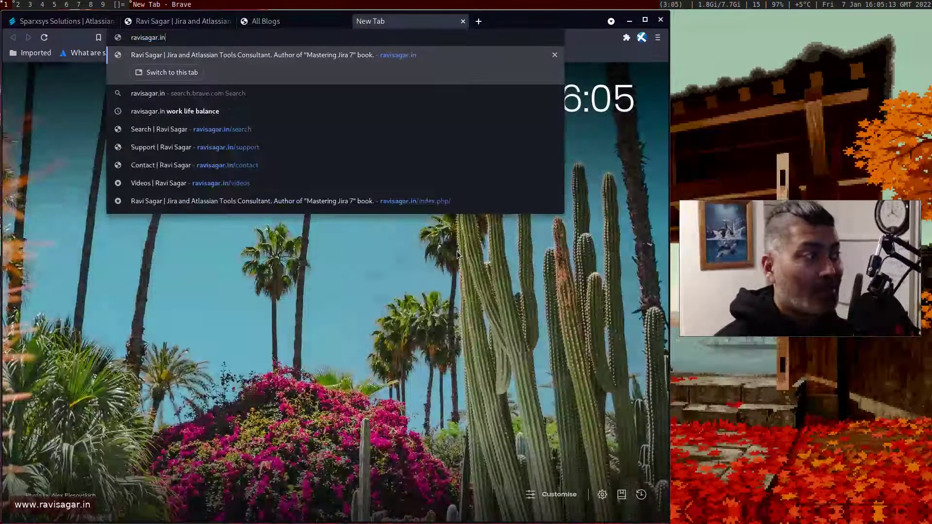
pyautogui.press('BackSpace')
pyautogui.press('BackSpace')
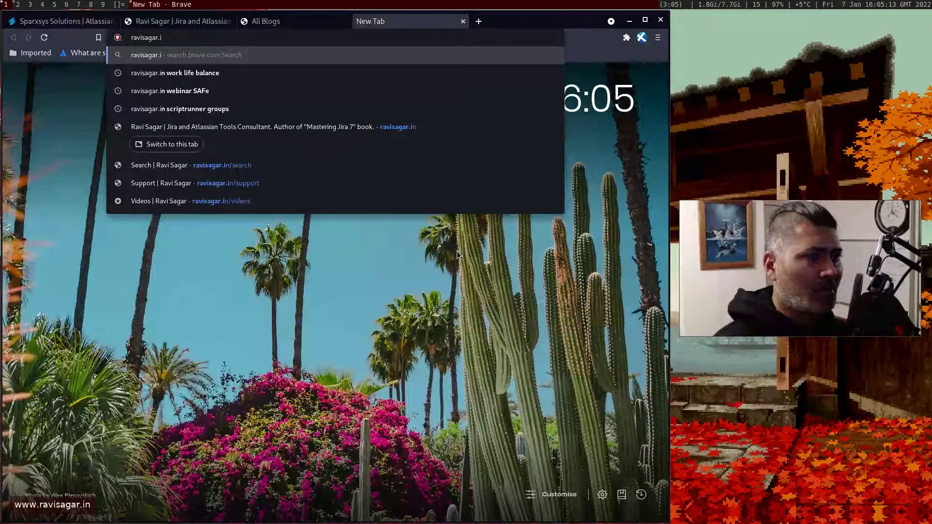
pyautogui.write('com')
pyautogui.press('Return')
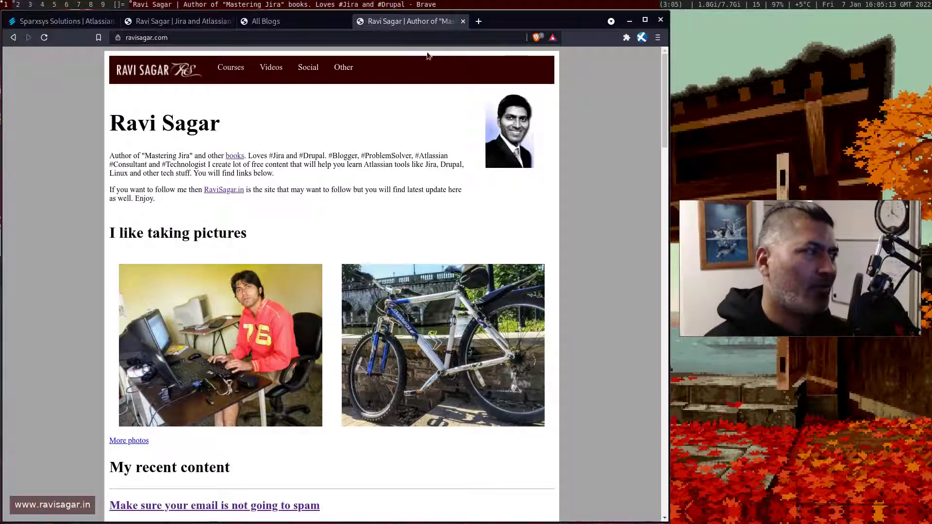
# Bring the ravi.pro site back to its welcome page and return to the ravisagar.com page.
pyautogui.click(302, 21)
pyautogui.click(129, 66)
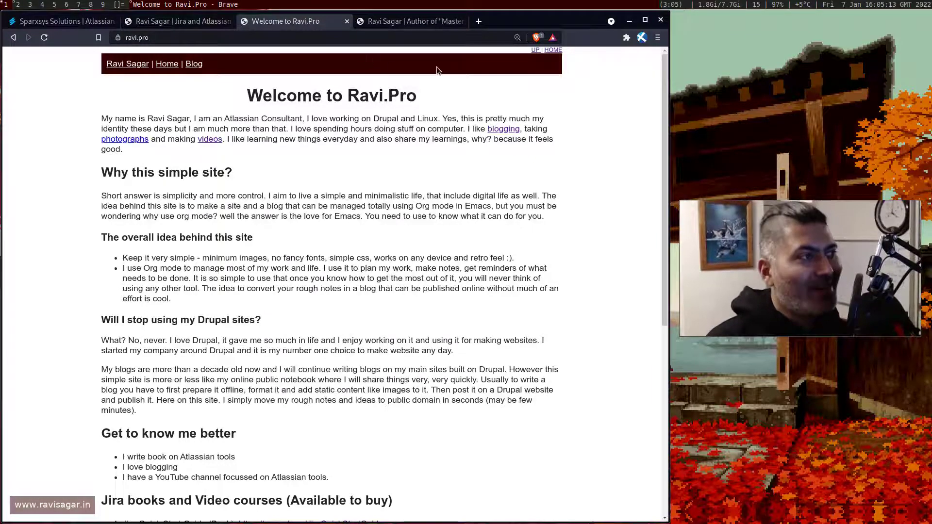
pyautogui.click(406, 23)
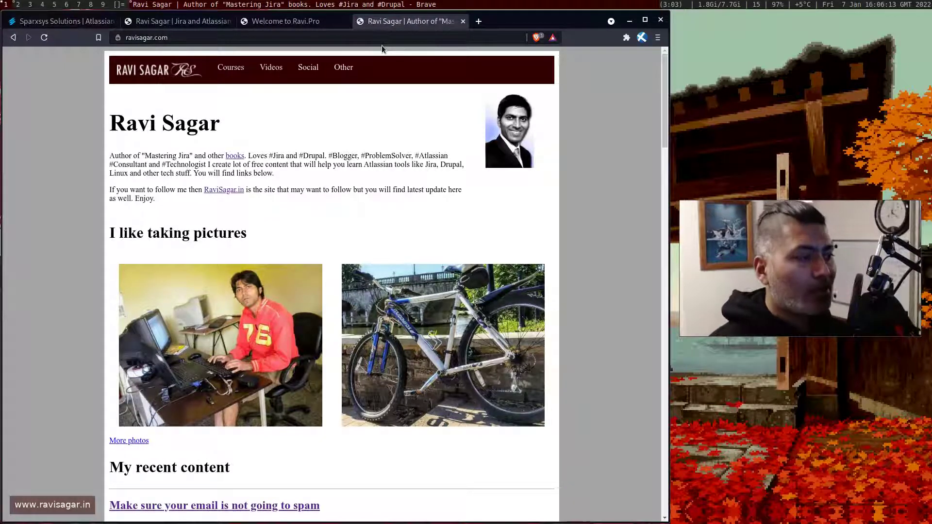
# Examine the "My recent content" section on ravisagar.com, including the post about email not going to spam.
pyautogui.scroll(-1, 338, 164)
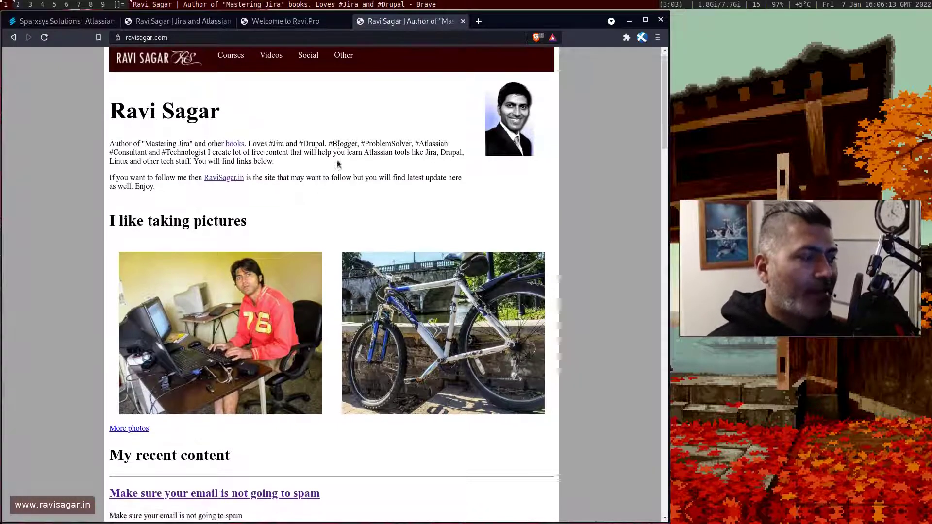
pyautogui.scroll(-5, 338, 164)
pyautogui.scroll(-2, 193, 224)
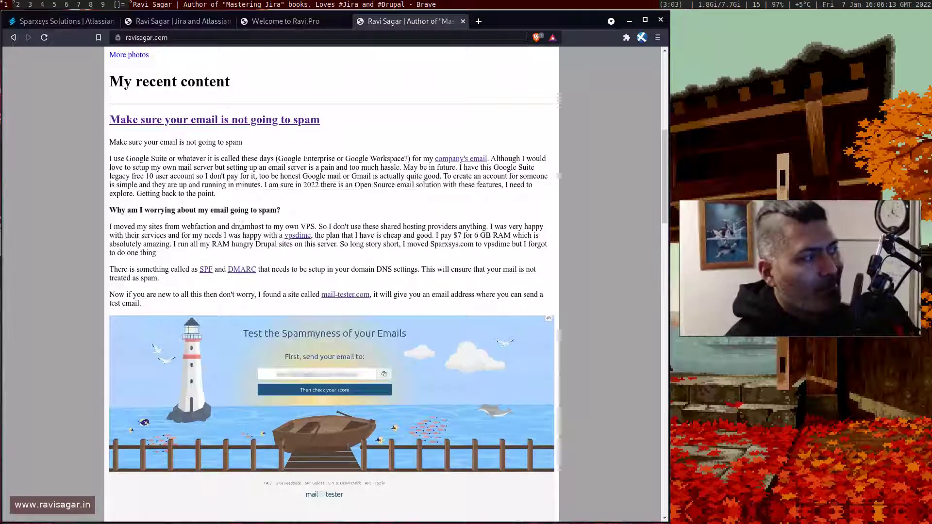
pyautogui.tripleClick(173, 81)
pyautogui.scroll(-1, 197, 104)
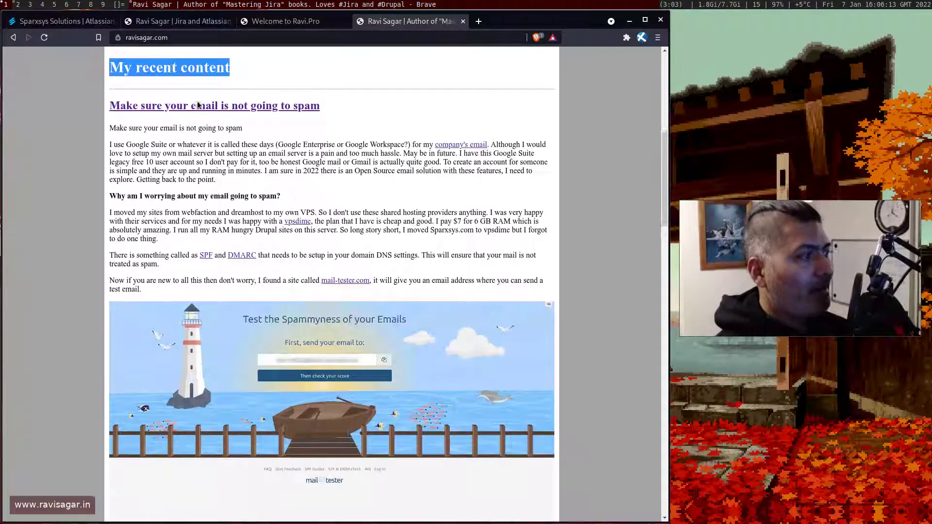
pyautogui.scroll(1, 235, 139)
pyautogui.scroll(-7, 272, 164)
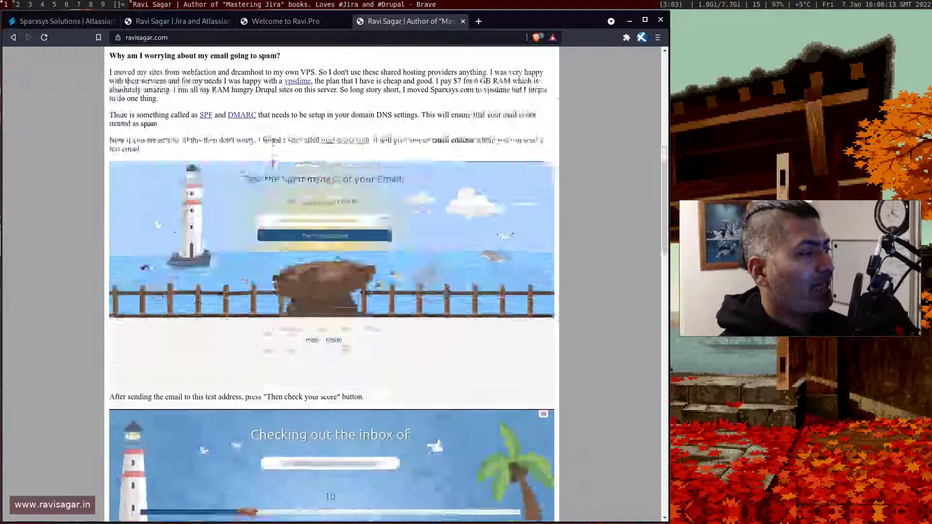
pyautogui.scroll(7, 304, 270)
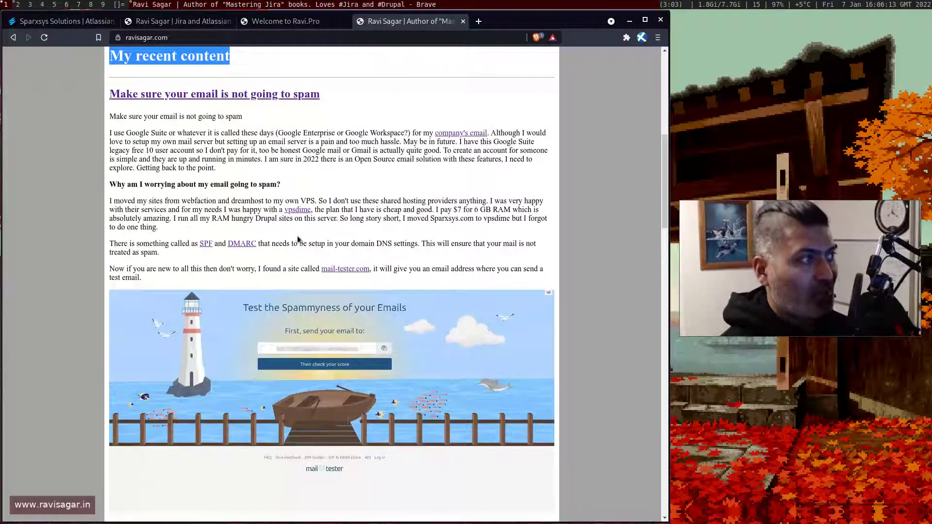
pyautogui.scroll(-1, 298, 241)
# Open the "Make sure your email is not going to spam" post on ravisagar.in and look through it.
pyautogui.click(187, 21)
pyautogui.scroll(-1, 239, 156)
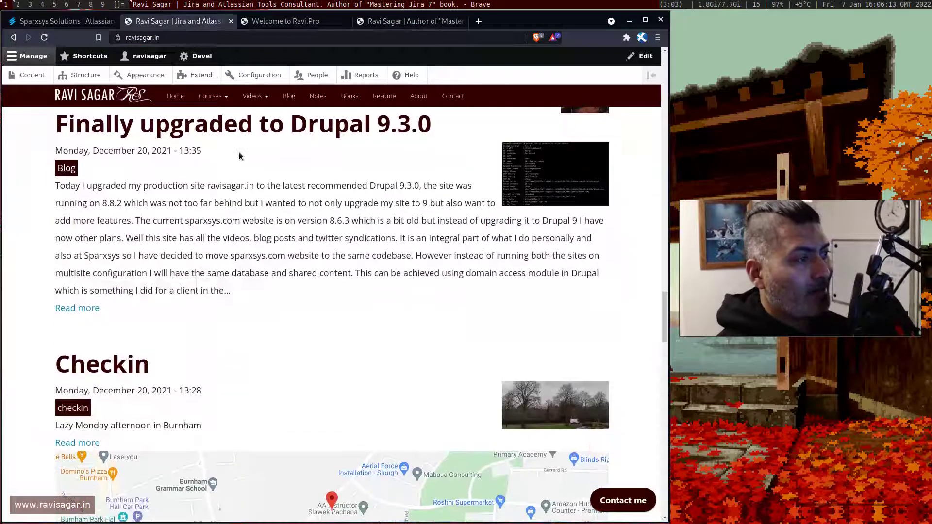
pyautogui.scroll(12, 239, 155)
pyautogui.scroll(4, 239, 156)
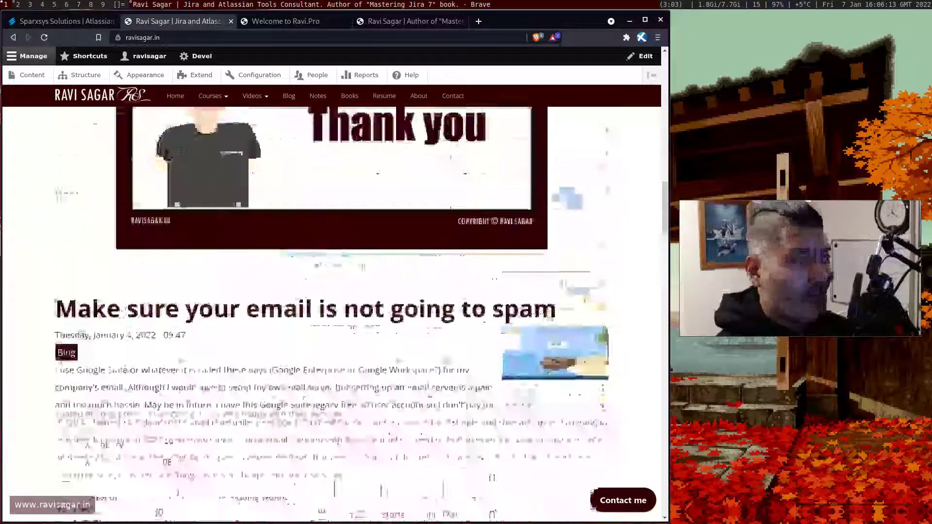
pyautogui.click(206, 318)
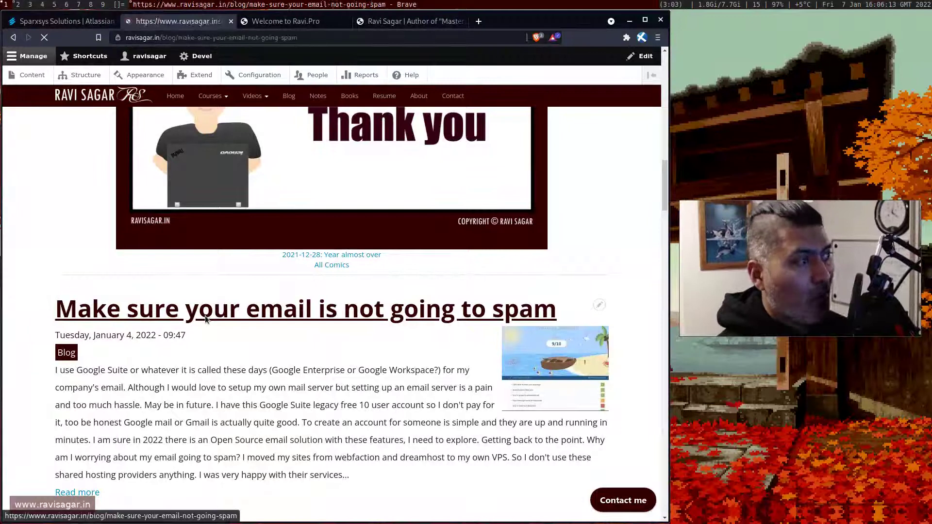
pyautogui.scroll(-5, 341, 286)
pyautogui.scroll(-8, 341, 286)
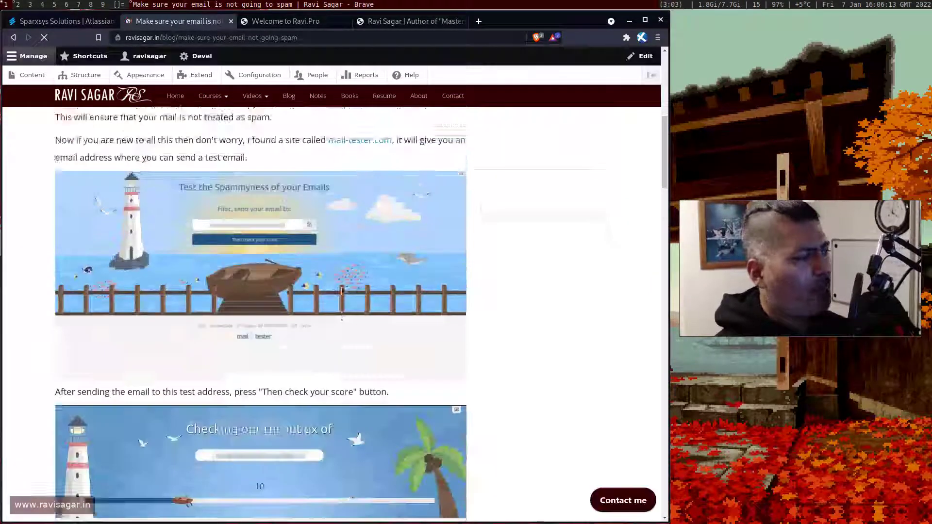
# Compare the same post on ravisagar.com, view the remaining recent content down to the footer, and return to the page start.
pyautogui.click(411, 20)
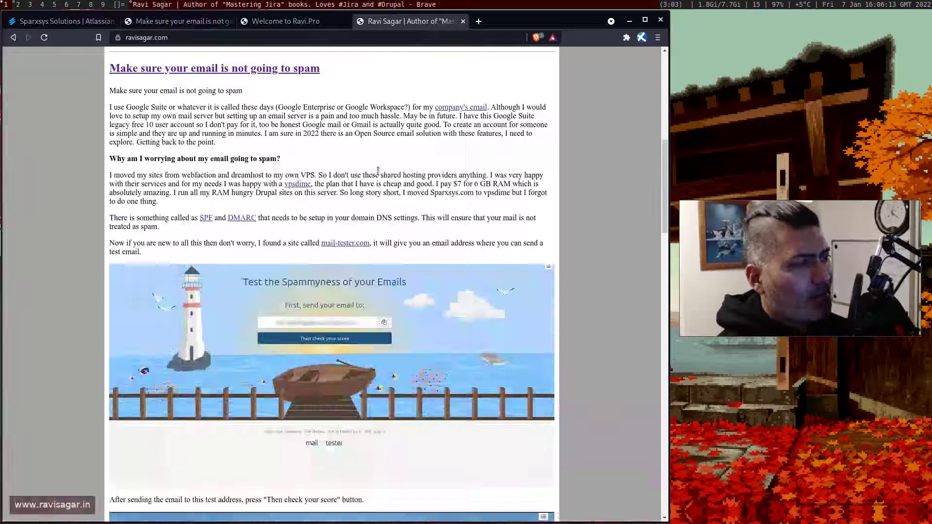
pyautogui.scroll(-4, 324, 159)
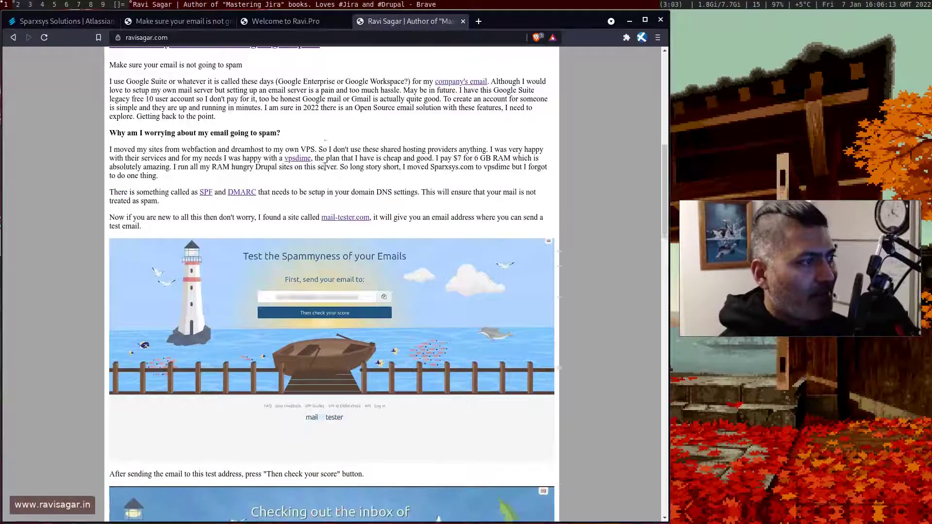
pyautogui.scroll(-5, 207, 186)
pyautogui.scroll(-12, 273, 275)
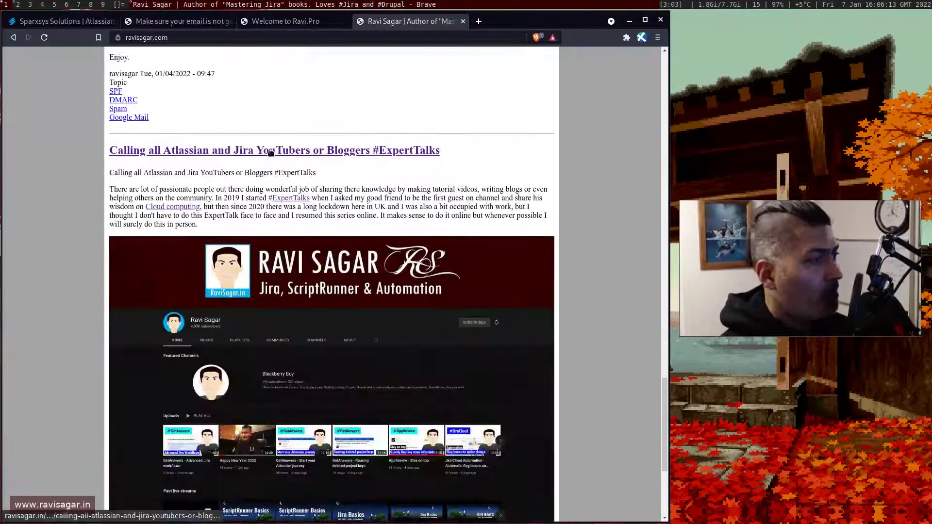
pyautogui.scroll(-5, 277, 291)
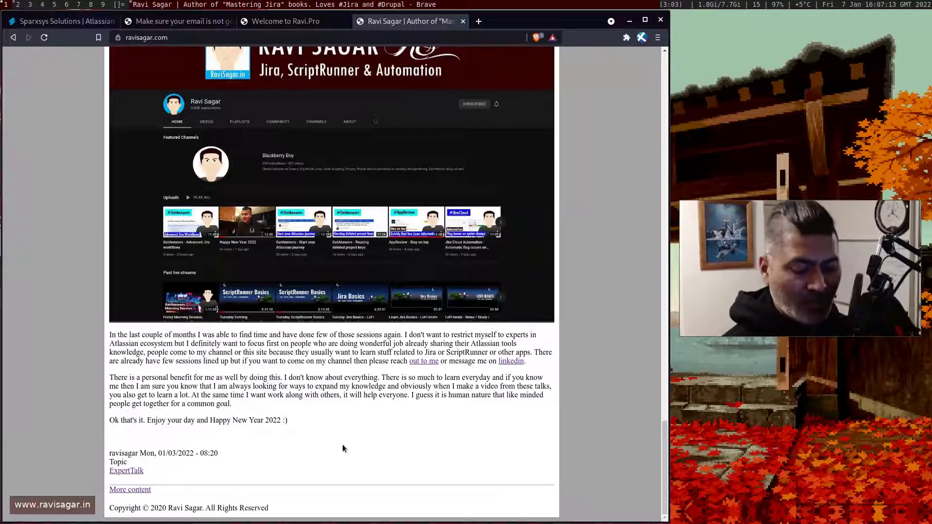
pyautogui.press('Home')
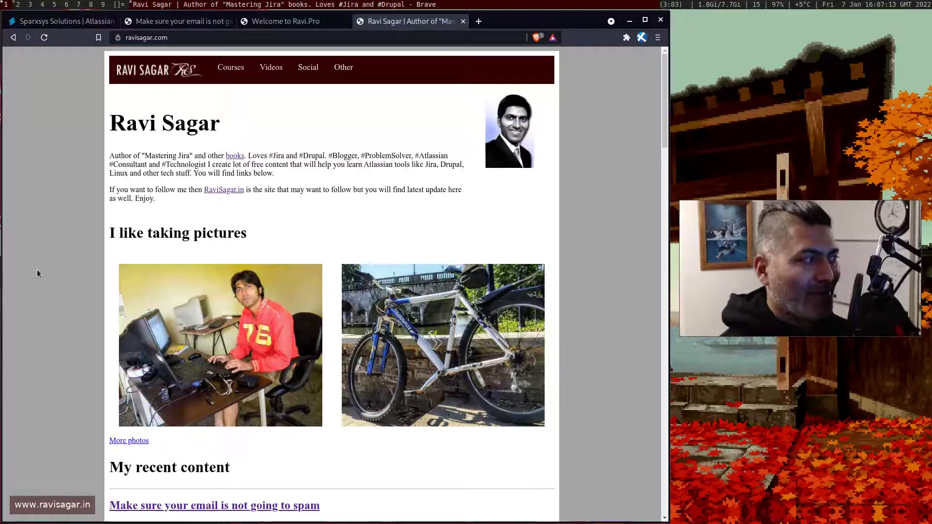
# View the source code of the ravisagar.com page and open its linked fetchRss.js script.
pyautogui.hotkey('ctrl', 'u')
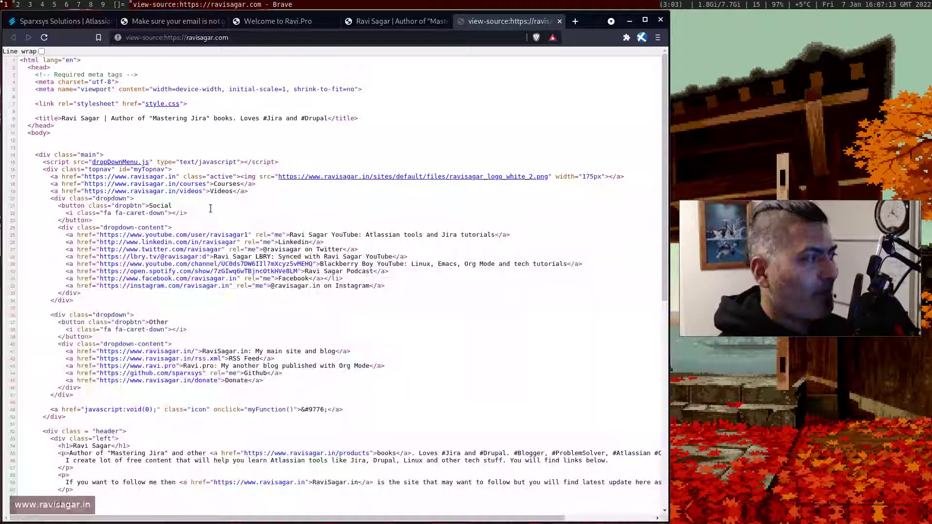
pyautogui.scroll(-3, 242, 217)
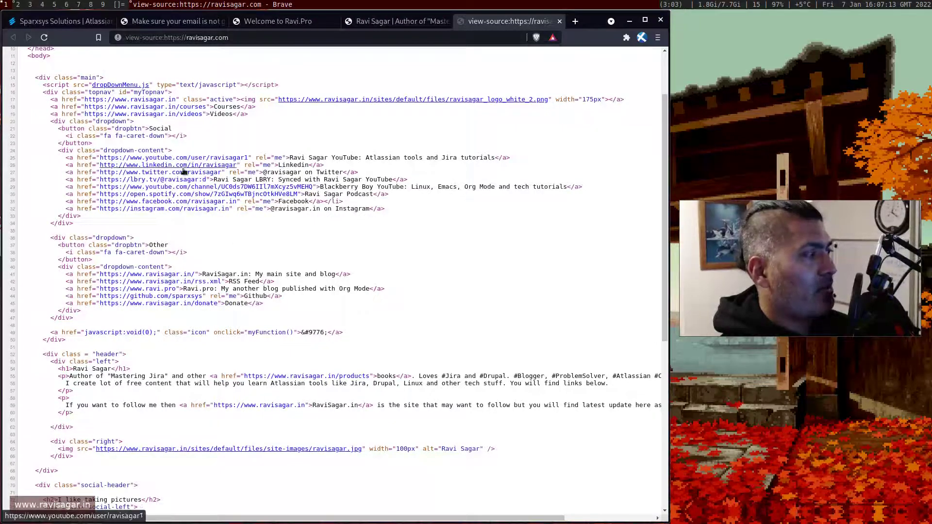
pyautogui.scroll(-5, 286, 272)
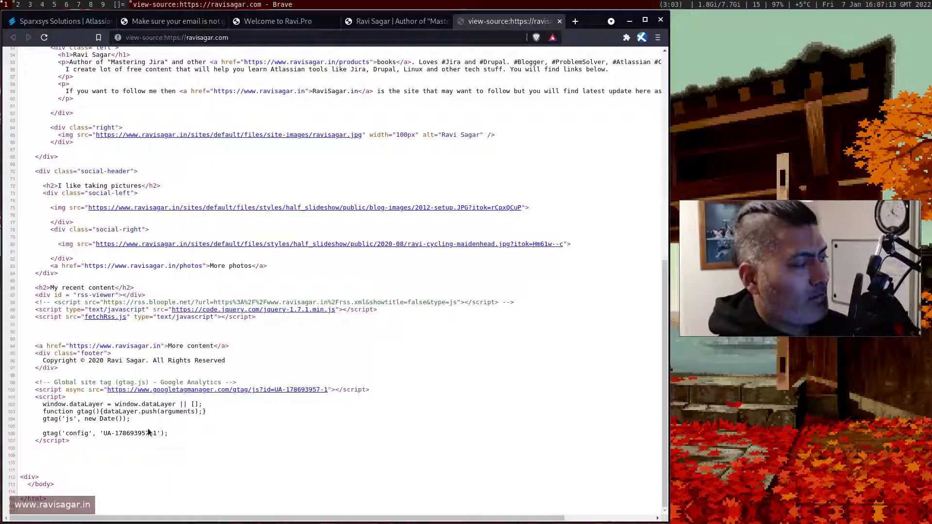
pyautogui.click(101, 319)
# Examine the fetchRss.js code at a larger text size, highlighting the ravisagar.in/rss.xml feed address and the whole script.
pyautogui.moveTo(64, 333); pyautogui.dragTo(33, 37)
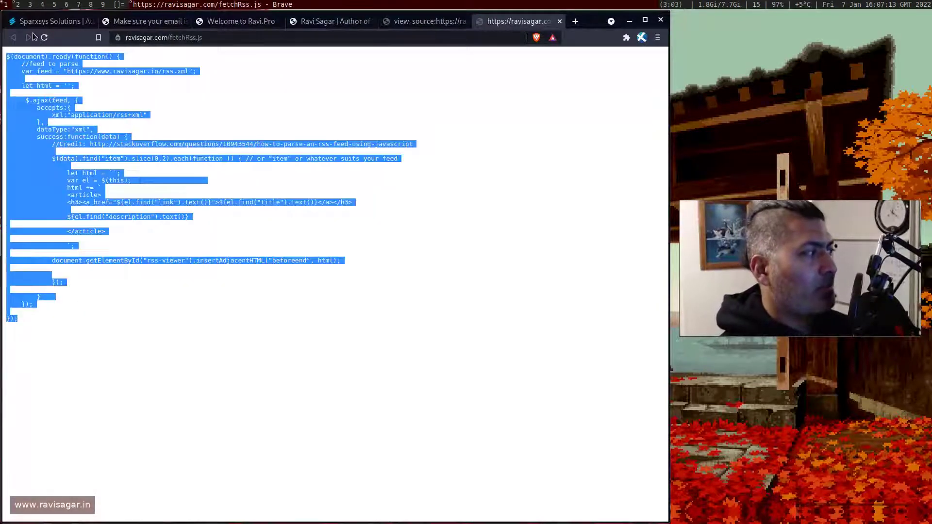
pyautogui.click(207, 190)
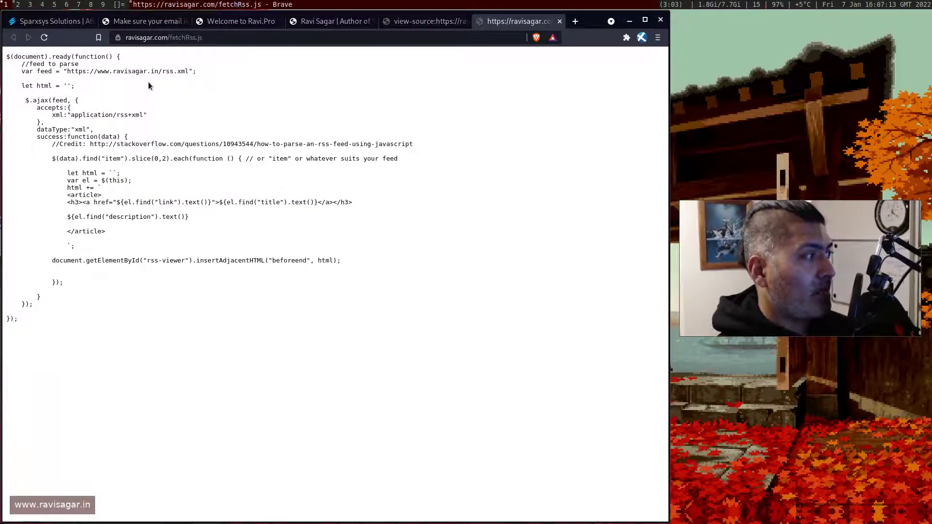
pyautogui.hotkey('ctrl', '+')
pyautogui.hotkey('ctrl', '+')
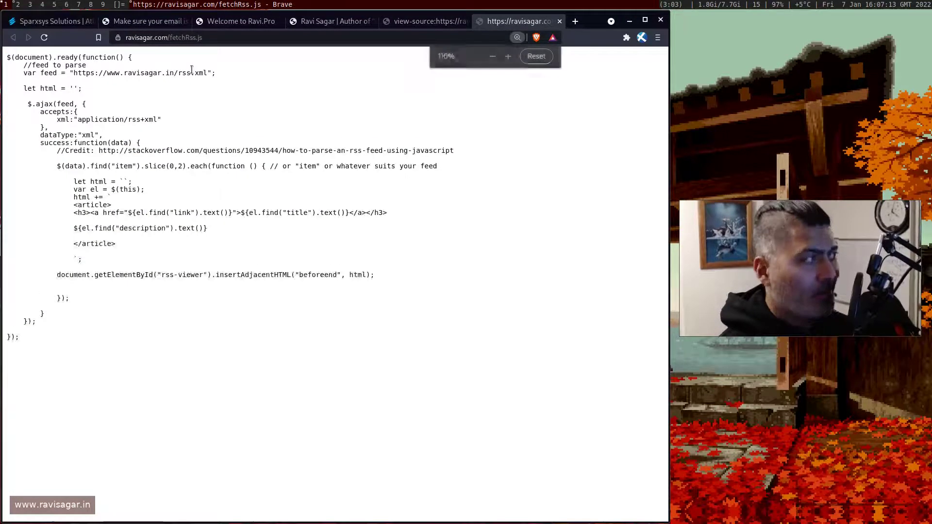
pyautogui.moveTo(236, 78); pyautogui.dragTo(193, 76)
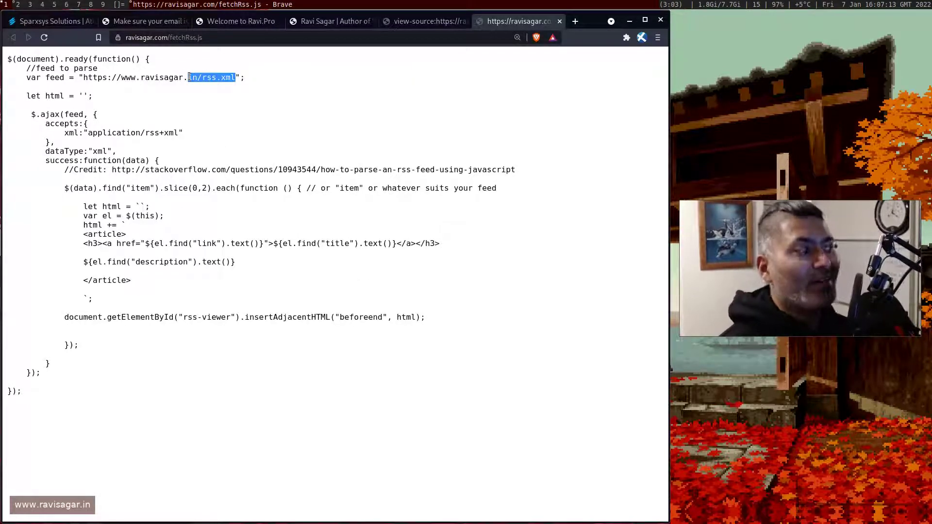
pyautogui.click(212, 66)
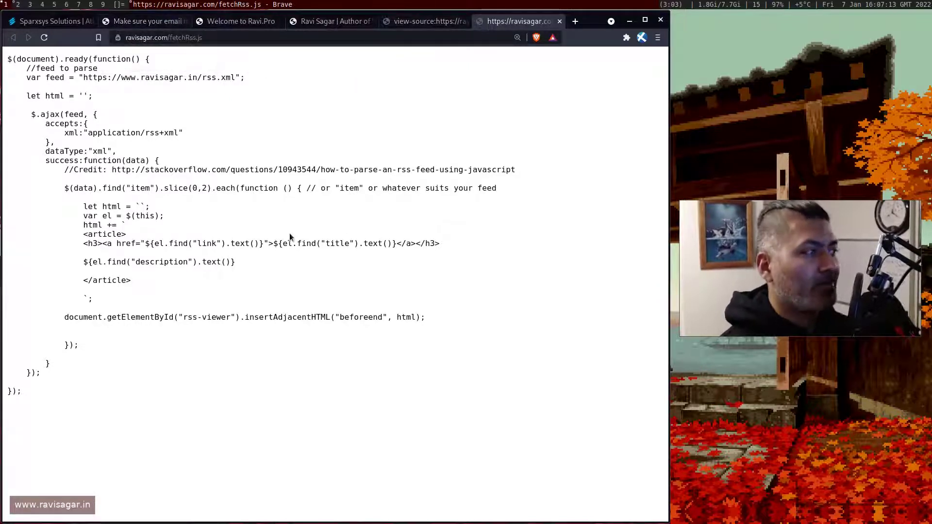
pyautogui.moveTo(131, 400); pyautogui.dragTo(6, 59)
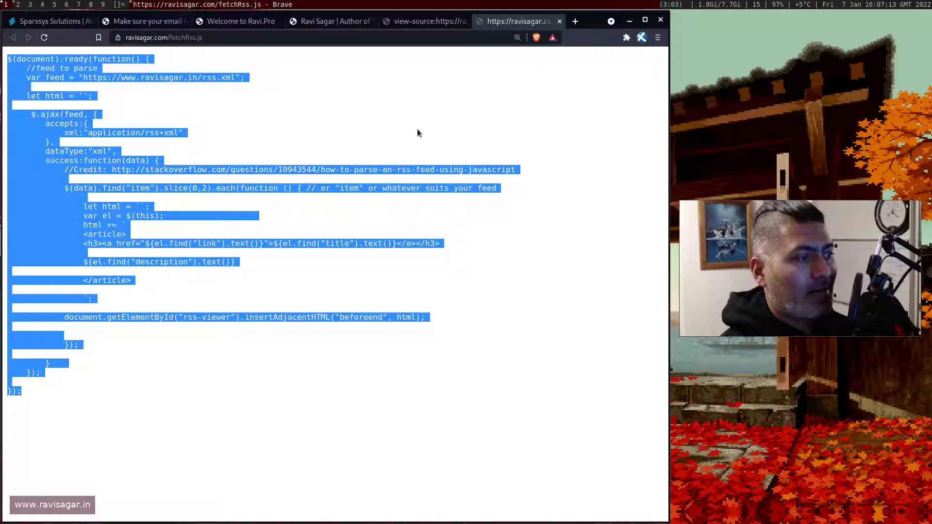
pyautogui.click(539, 81)
# Close the script and source pages, view the ravisagar.in home page, and return to sparxsys.com.
pyautogui.click(559, 21)
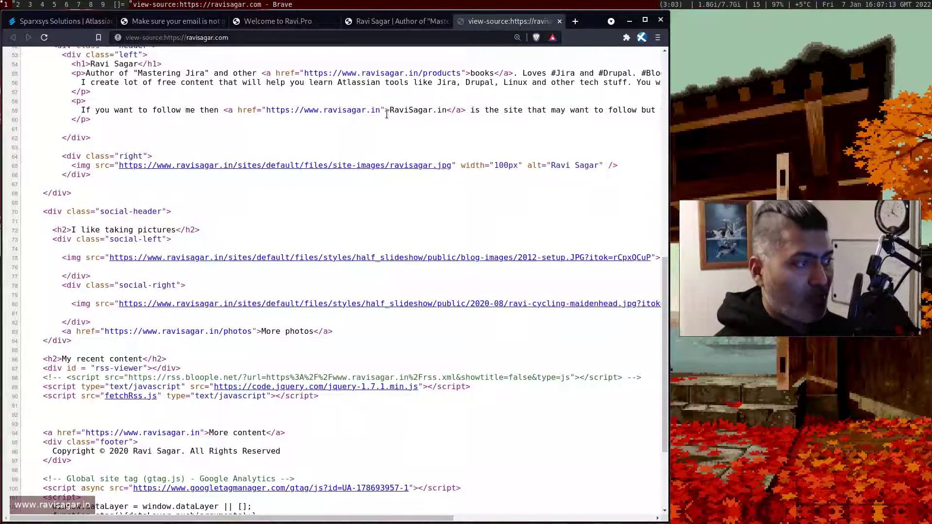
pyautogui.hotkey('ctrl', 'w')
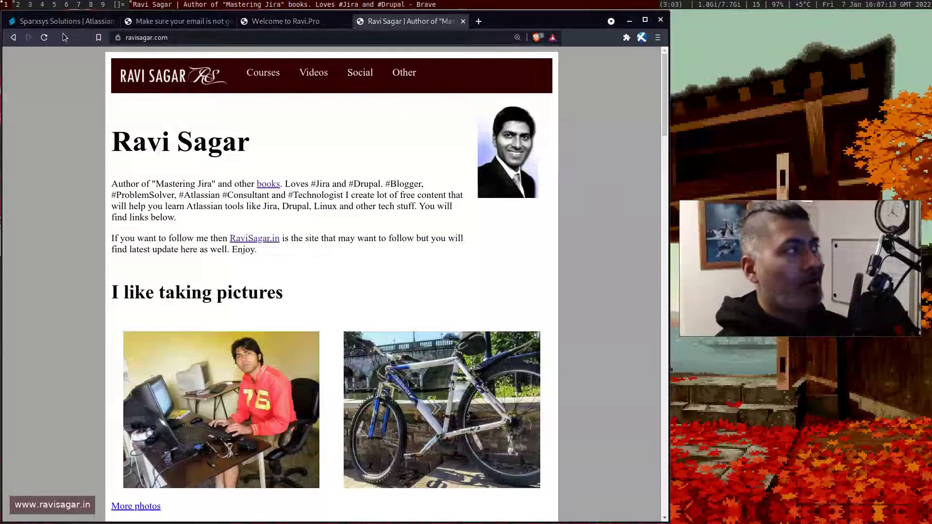
pyautogui.click(57, 21)
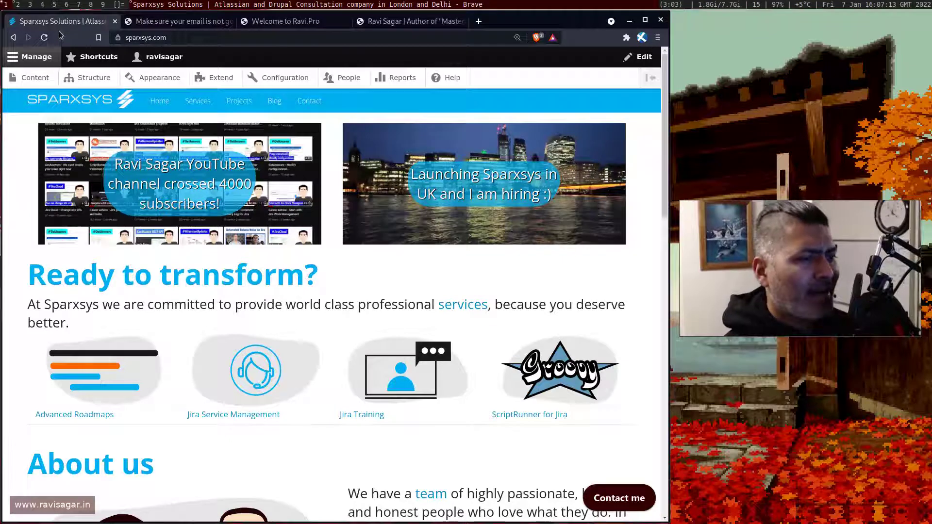
pyautogui.hotkey('ctrl', 'Tab')
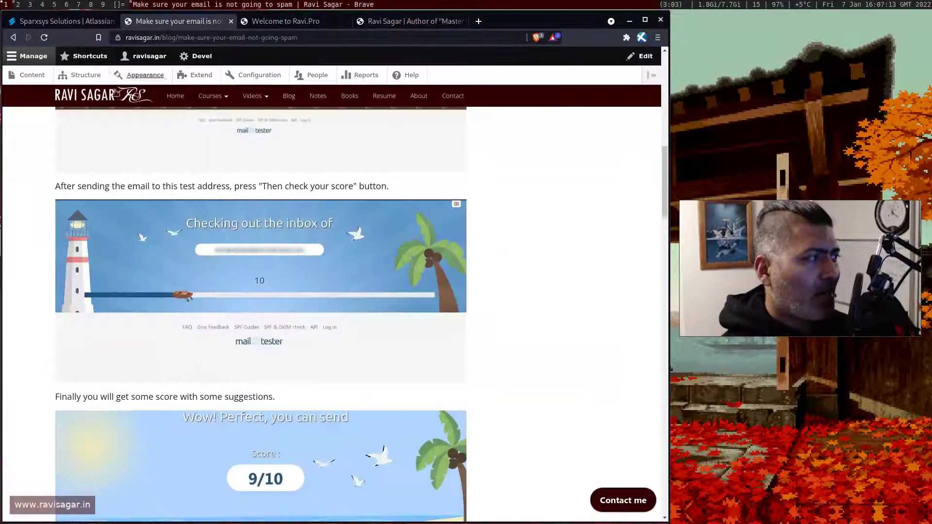
pyautogui.click(103, 100)
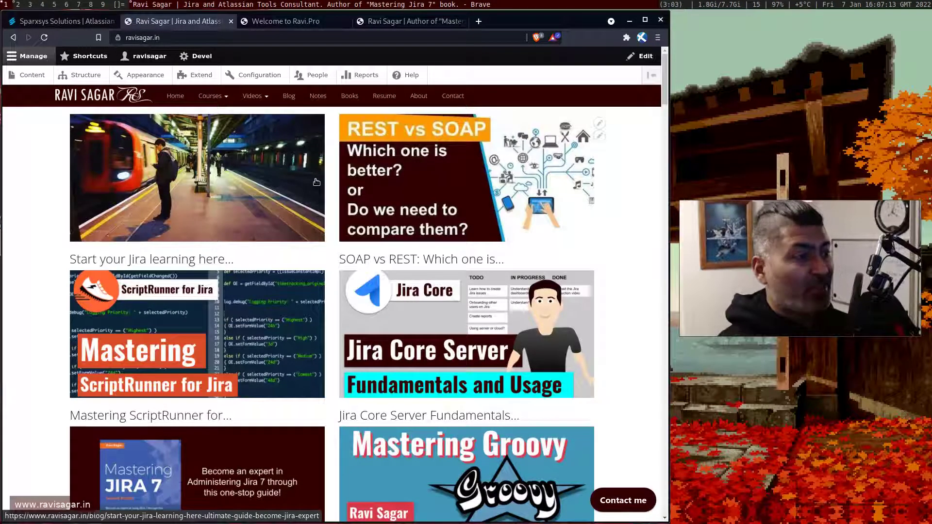
pyautogui.click(84, 22)
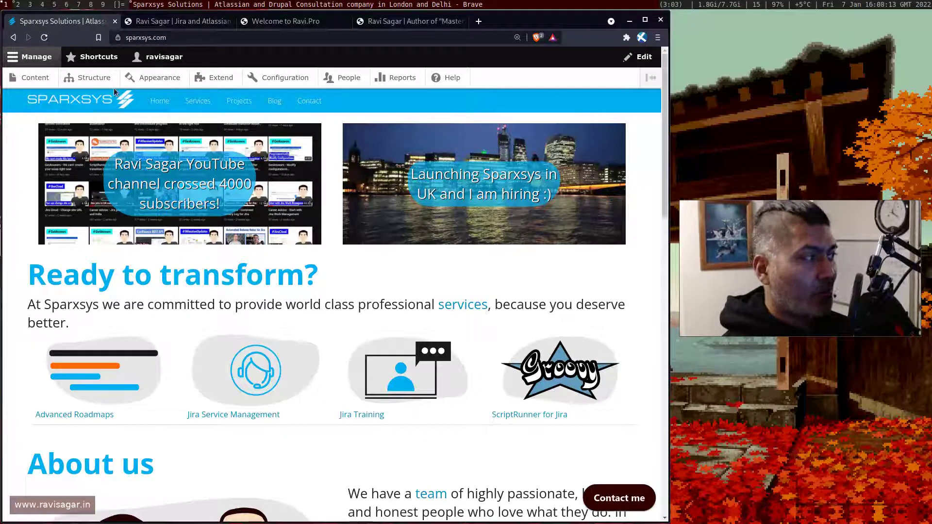
# Look through the Structure and Configuration pages of sparxsys.com and open the Aggregator's Add feed form.
pyautogui.click(101, 80)
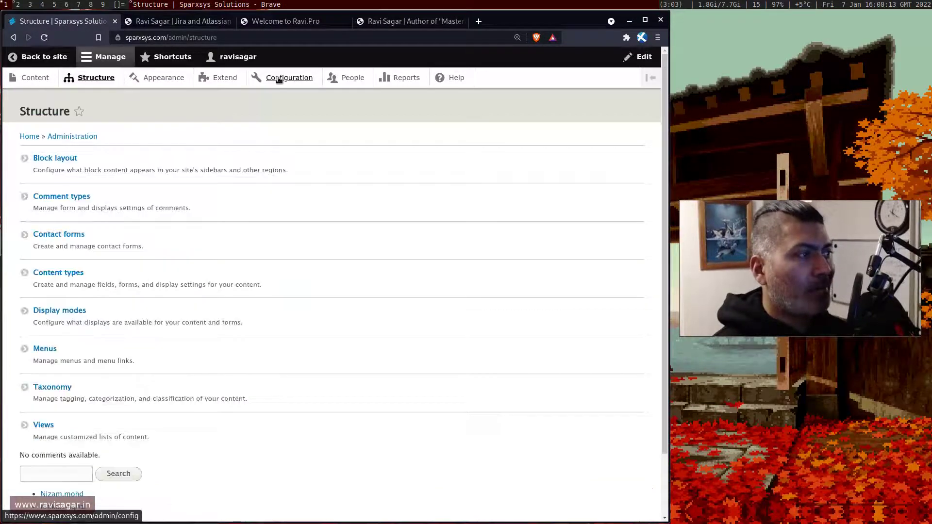
pyautogui.click(277, 76)
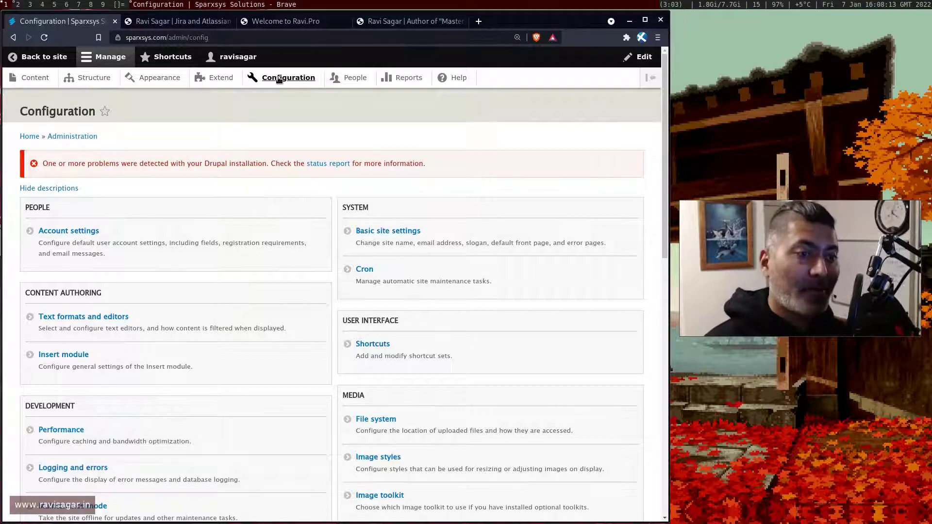
pyautogui.scroll(-3, 316, 148)
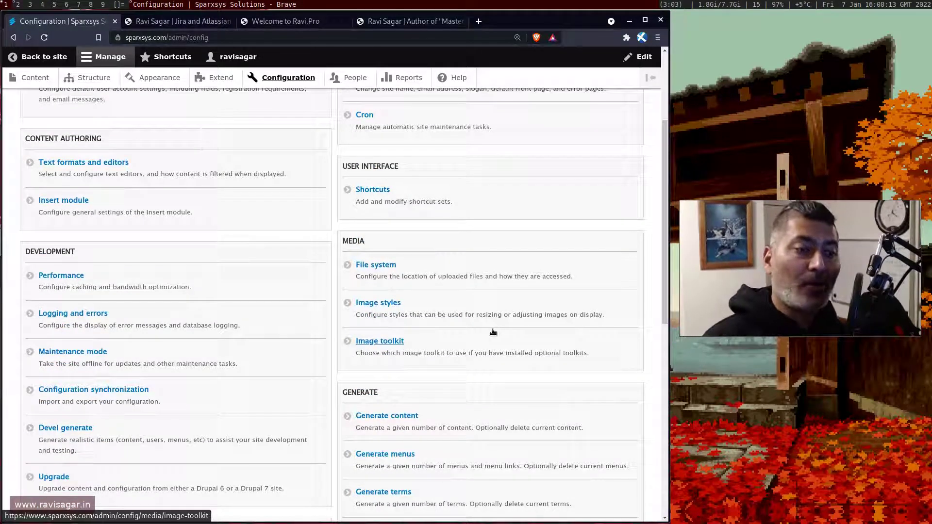
pyautogui.scroll(-4, 481, 350)
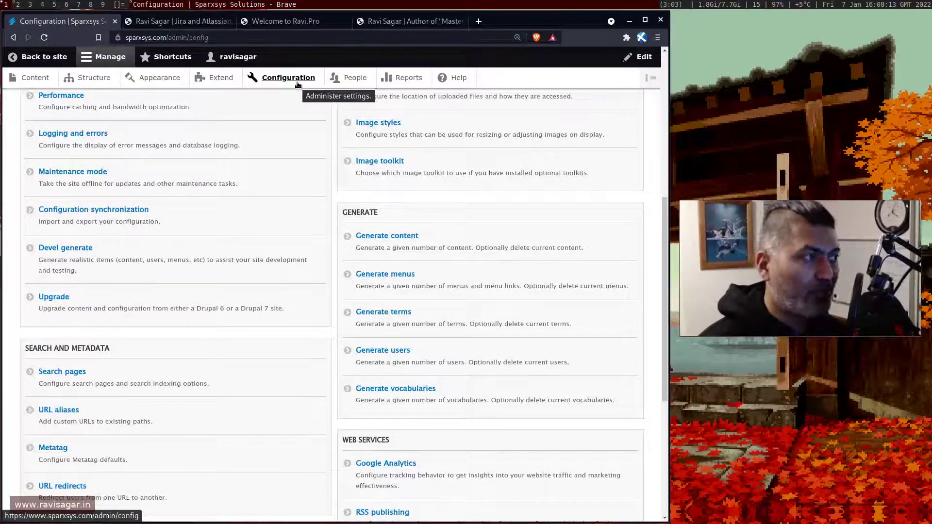
pyautogui.scroll(-5, 349, 203)
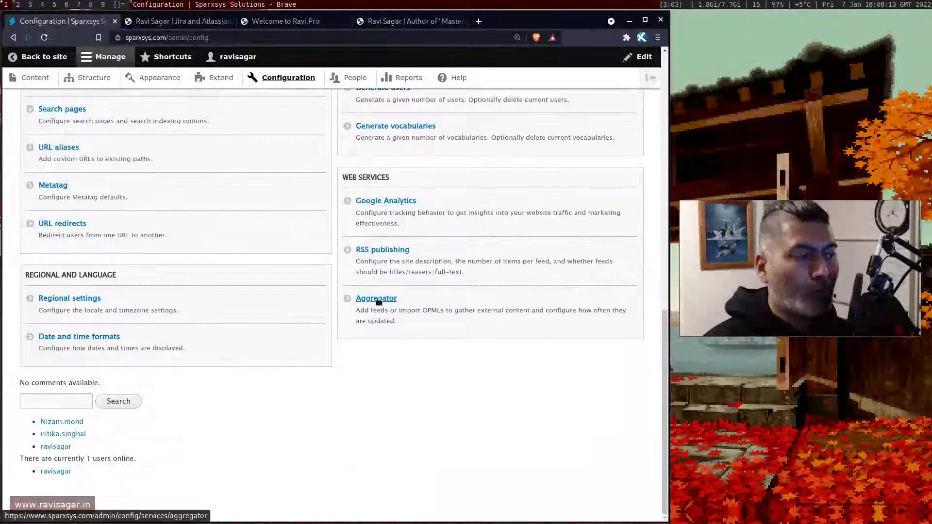
pyautogui.click(377, 300)
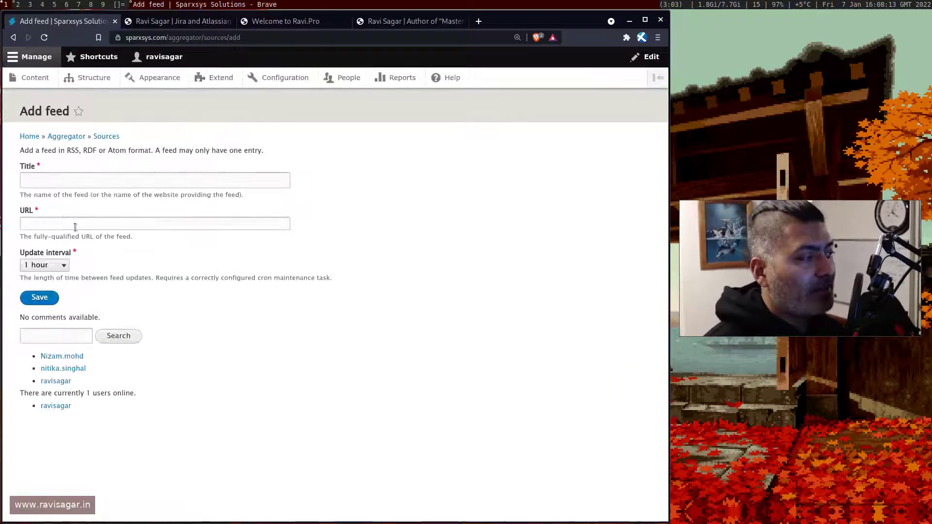
pyautogui.click(77, 224)
pyautogui.click(80, 245)
pyautogui.moveTo(155, 225); pyautogui.dragTo(7, 226)
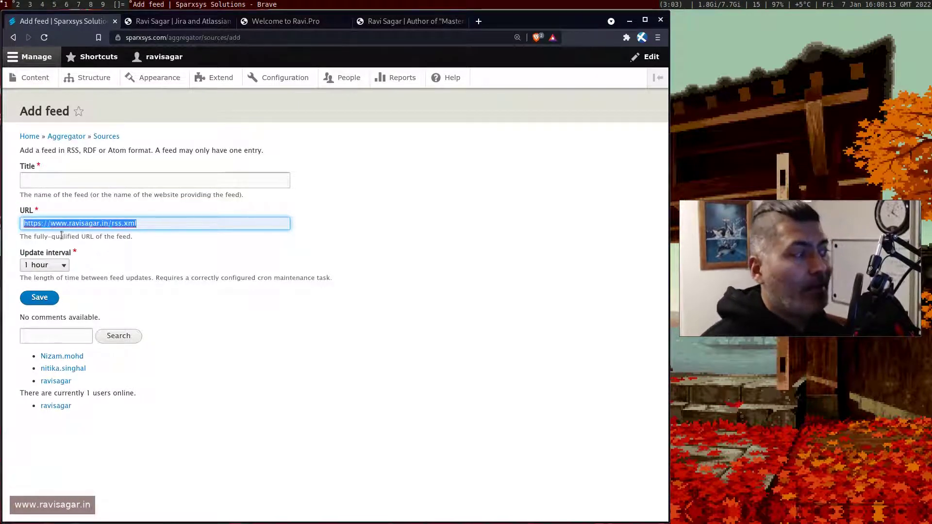
pyautogui.click(12, 38)
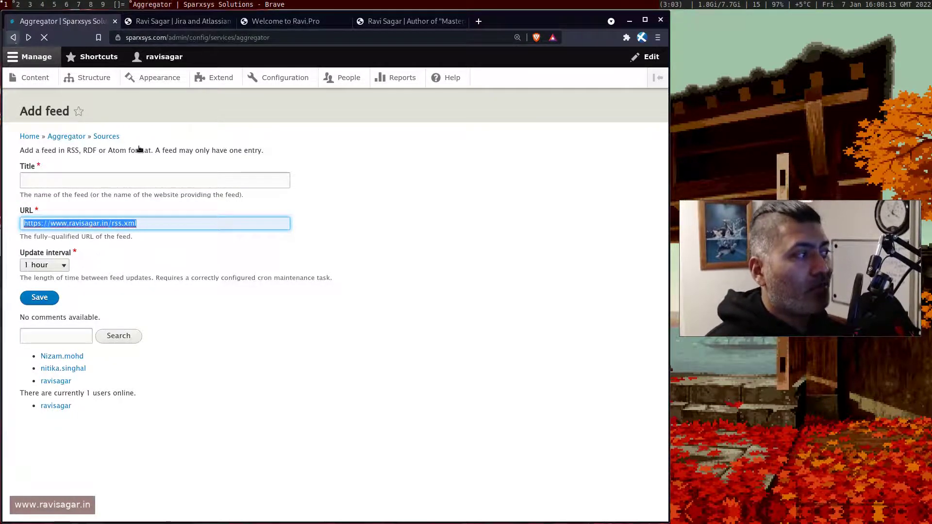
# Browse the ravisagar.in home page and open the post "Lot of things needs to be done for Sparxsys UK".
pyautogui.click(180, 21)
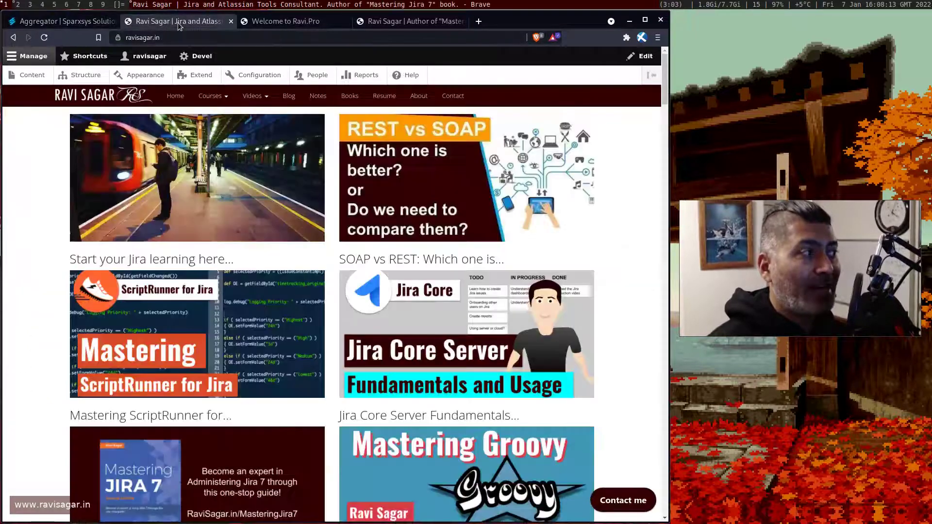
pyautogui.press('End')
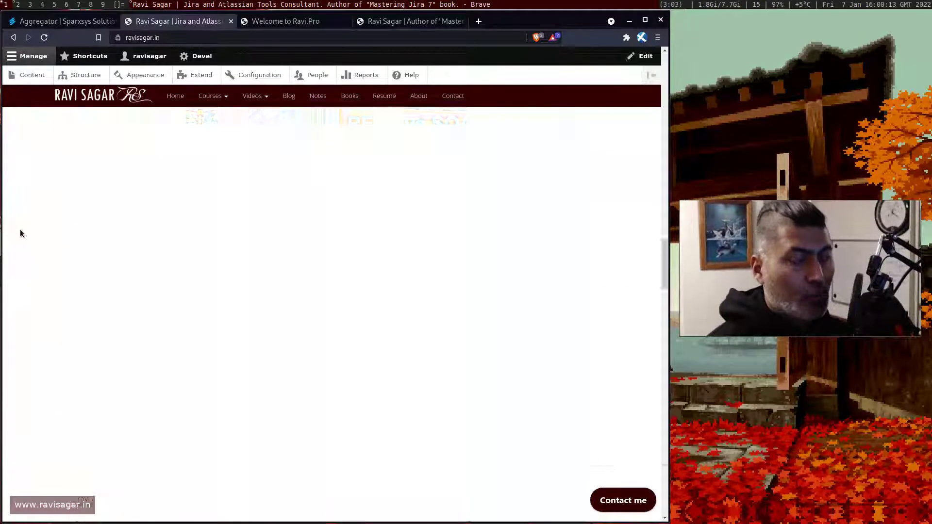
pyautogui.scroll(15, 336, 308)
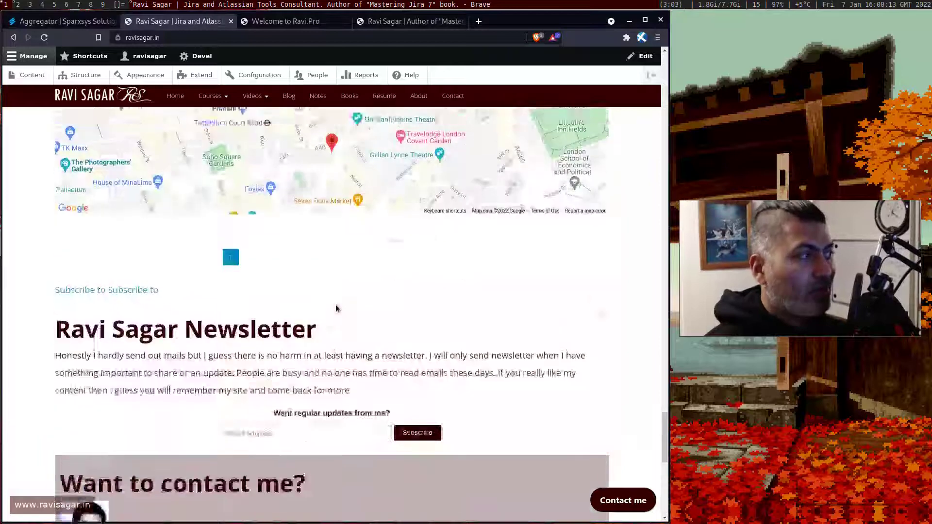
pyautogui.scroll(6, 274, 388)
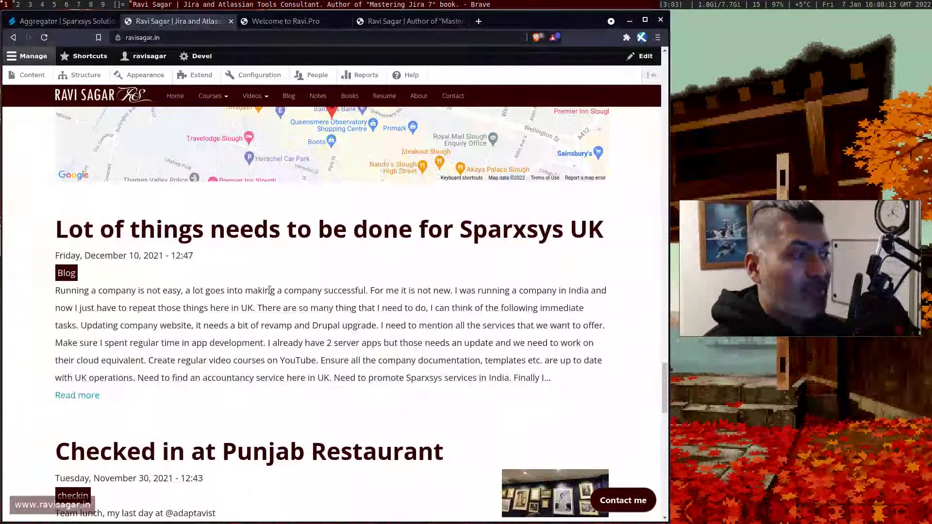
pyautogui.click(270, 238)
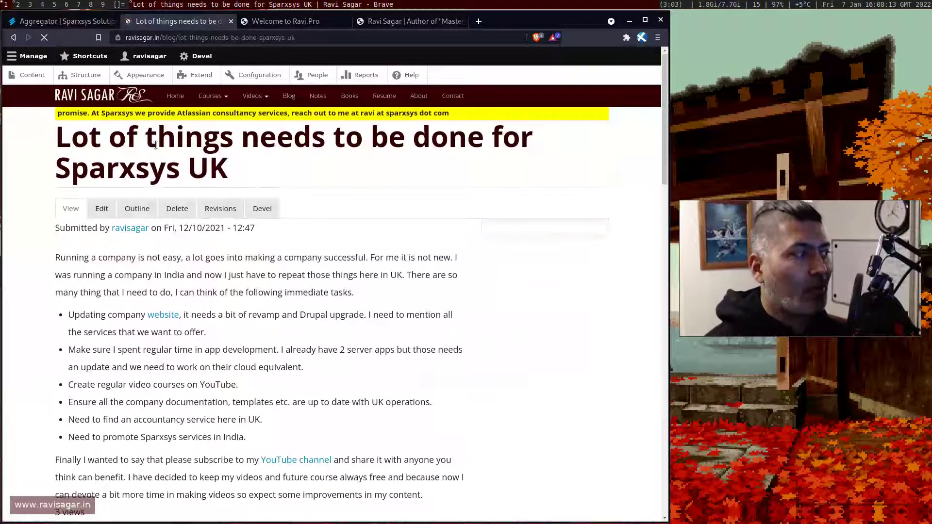
# Look through the Sparxsys UK post down to its newsletter and contact sections, and return to the ravisagar.in home page.
pyautogui.scroll(-8, 289, 241)
pyautogui.scroll(-12, 286, 253)
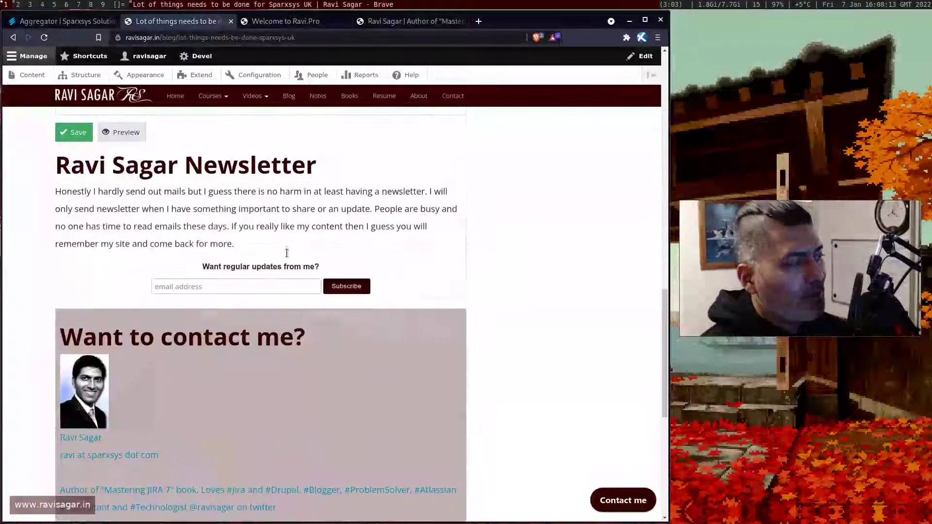
pyautogui.scroll(5, 286, 270)
pyautogui.scroll(12, 286, 257)
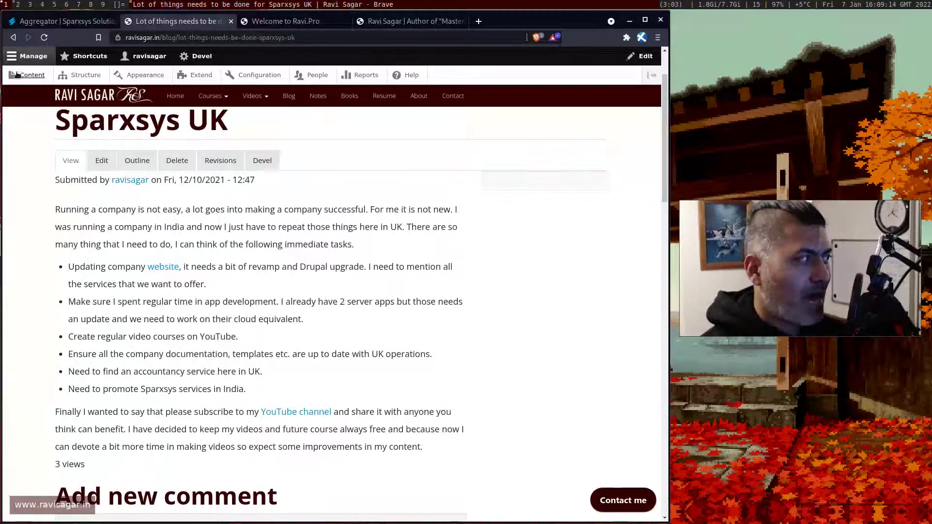
pyautogui.click(13, 37)
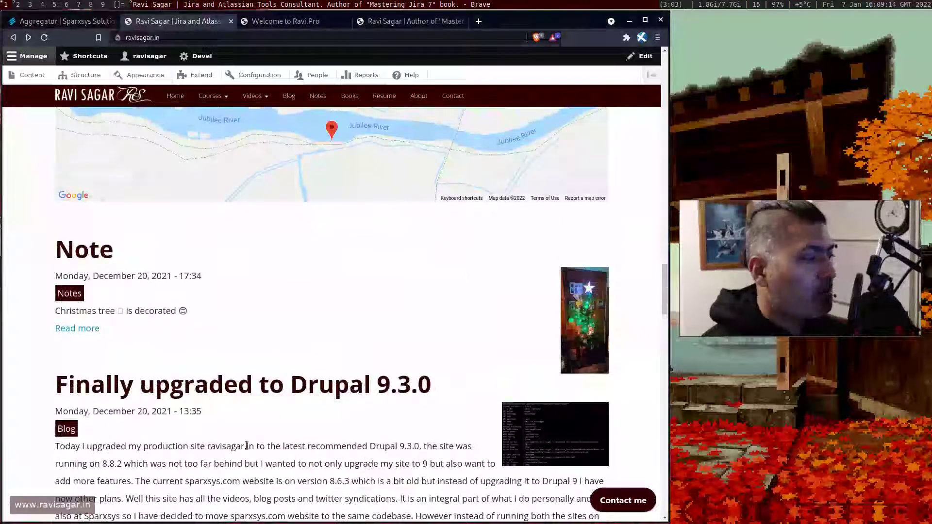
# Look through the post "Finally upgraded to Drupal 9.3.0" and follow its Drupal tag to the related posts.
pyautogui.click(240, 380)
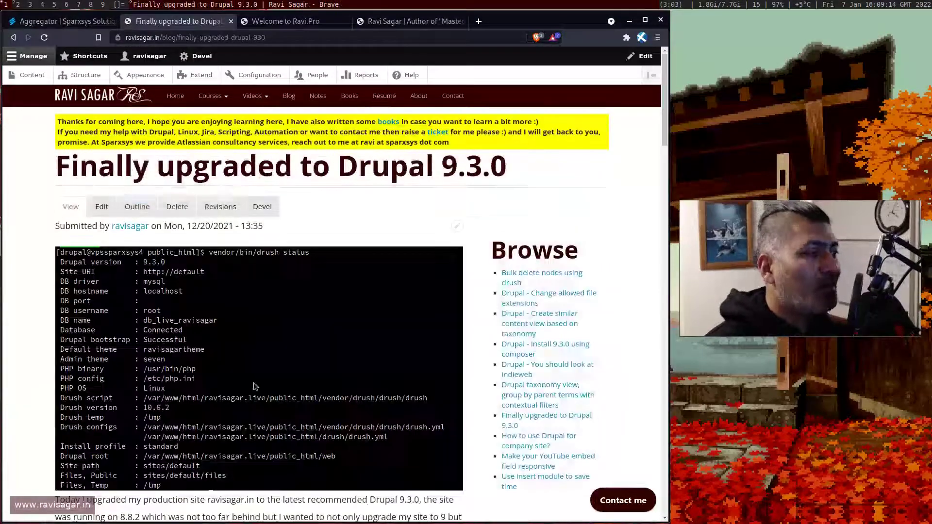
pyautogui.scroll(-8, 272, 393)
pyautogui.scroll(-4, 296, 406)
pyautogui.scroll(3, 295, 402)
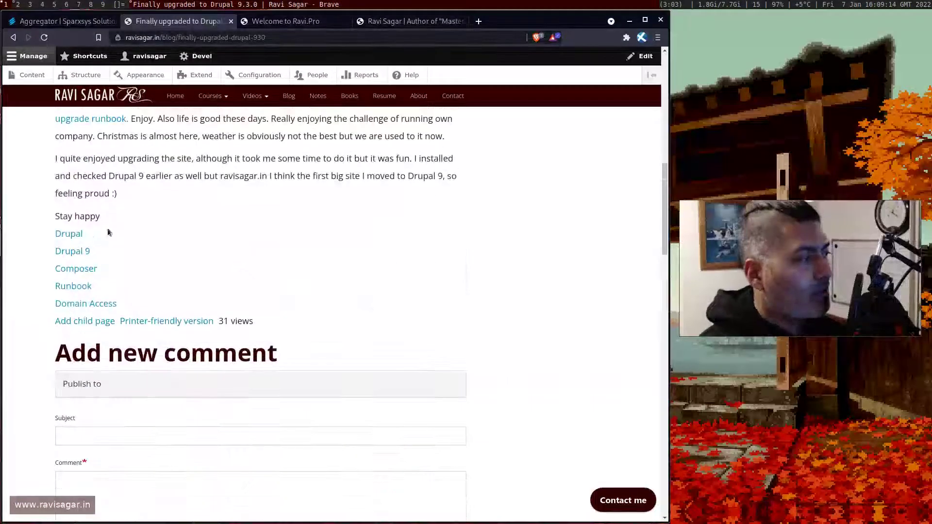
pyautogui.click(71, 234)
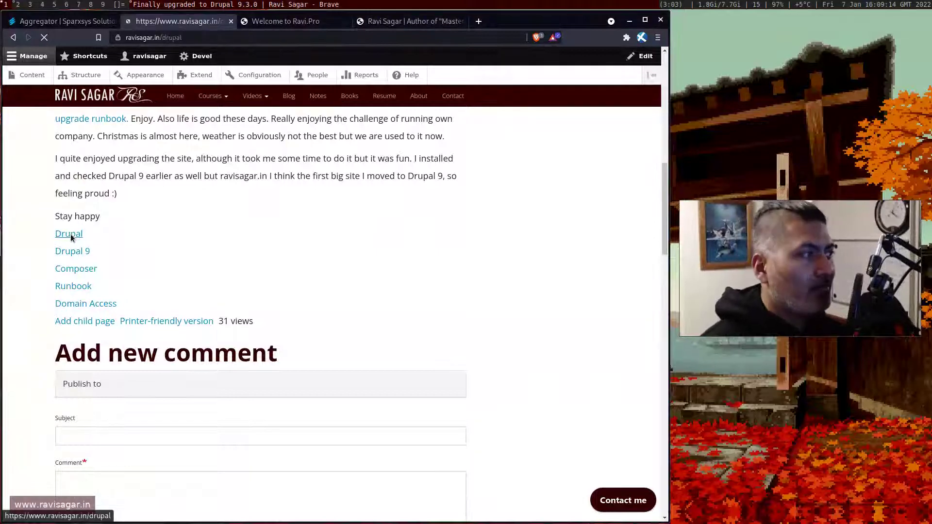
pyautogui.scroll(-8, 137, 257)
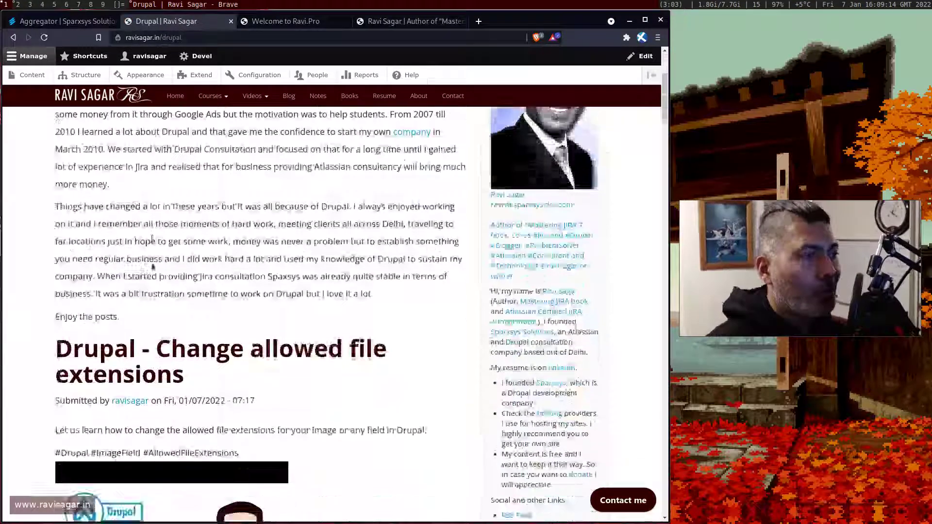
# Look through the Drupal-tagged posts to the end of the list and open the "Subscribe to Drupal" RSS feed.
pyautogui.scroll(-5, 237, 298)
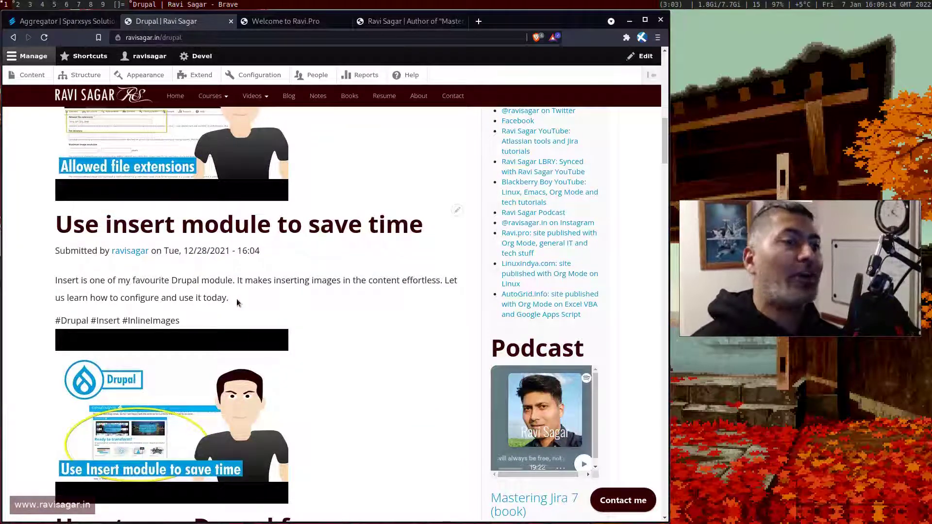
pyautogui.scroll(-7, 237, 301)
pyautogui.scroll(-13, 242, 263)
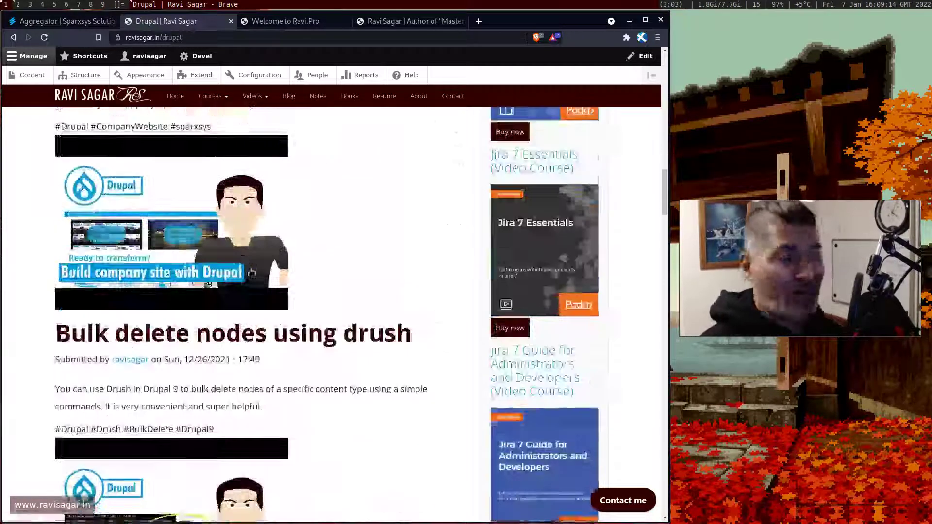
pyautogui.press('End')
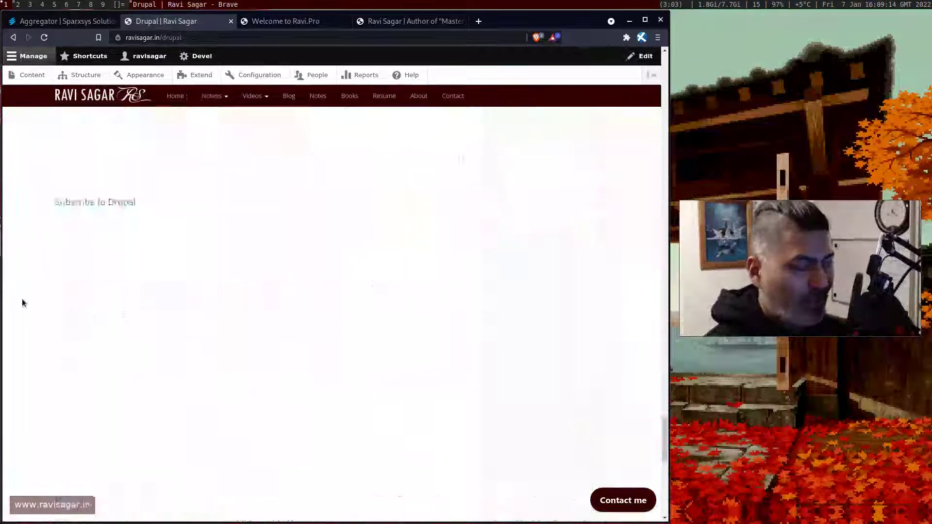
pyautogui.scroll(9, 104, 353)
pyautogui.scroll(4, 104, 354)
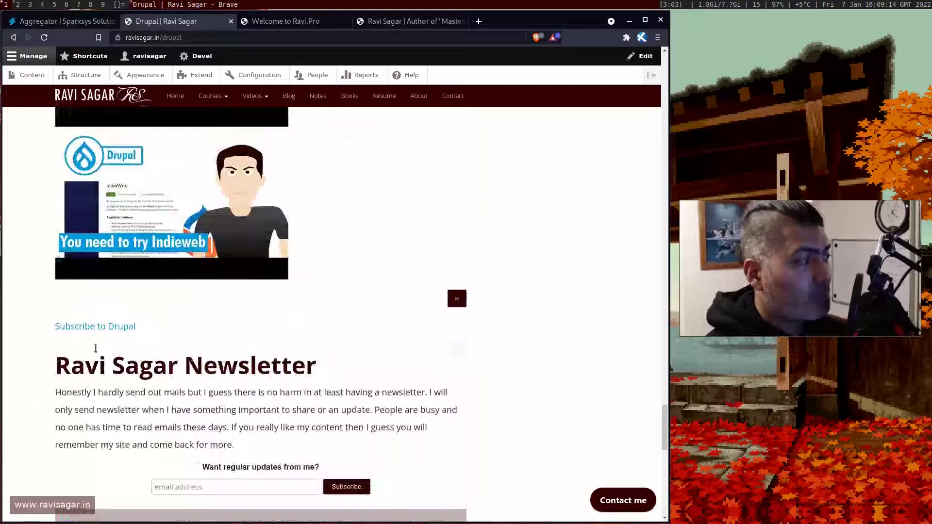
pyautogui.click(100, 328)
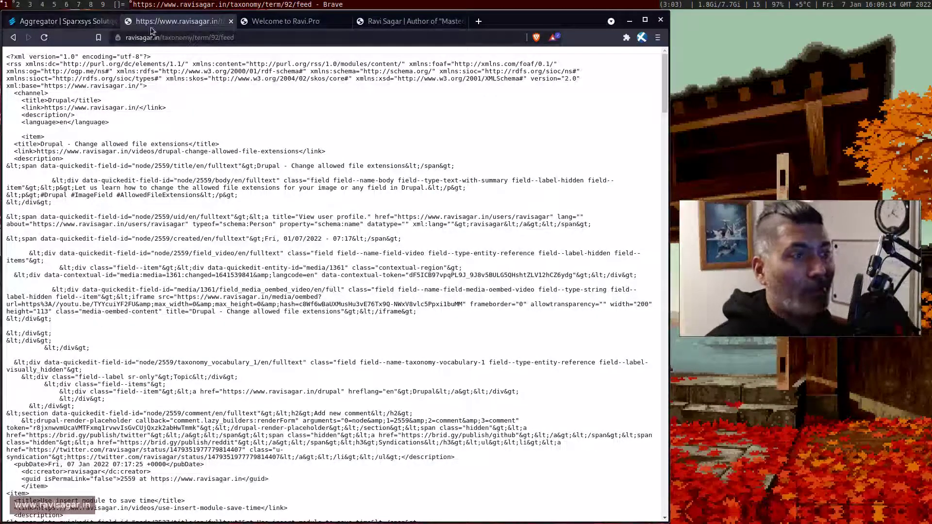
# Return to the Sparxsys Aggregator overview, view the existing feed's configuration form, and go back without changing it.
pyautogui.click(69, 25)
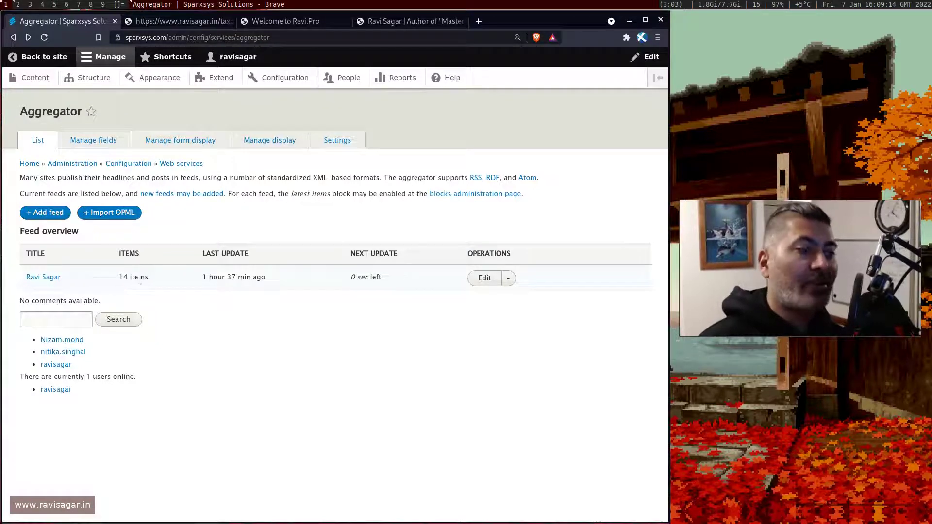
pyautogui.click(492, 278)
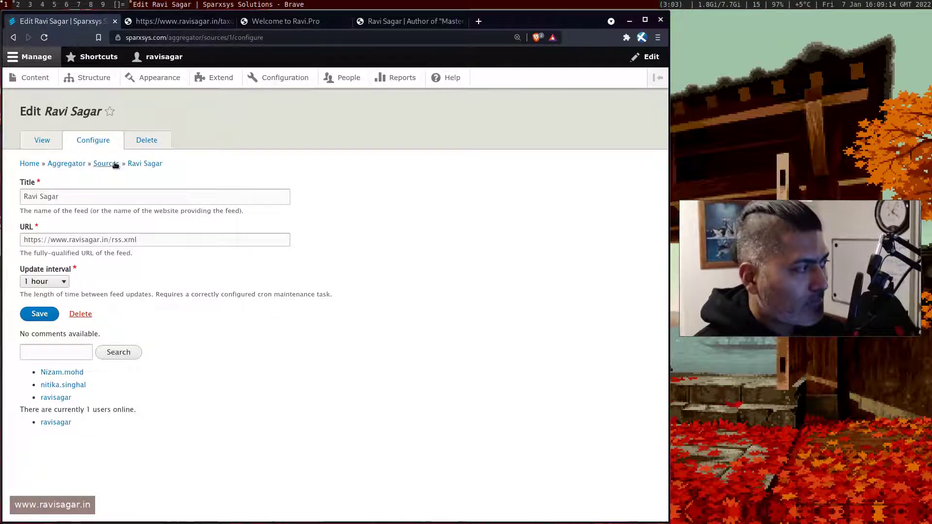
pyautogui.hotkey('alt', 'Left')
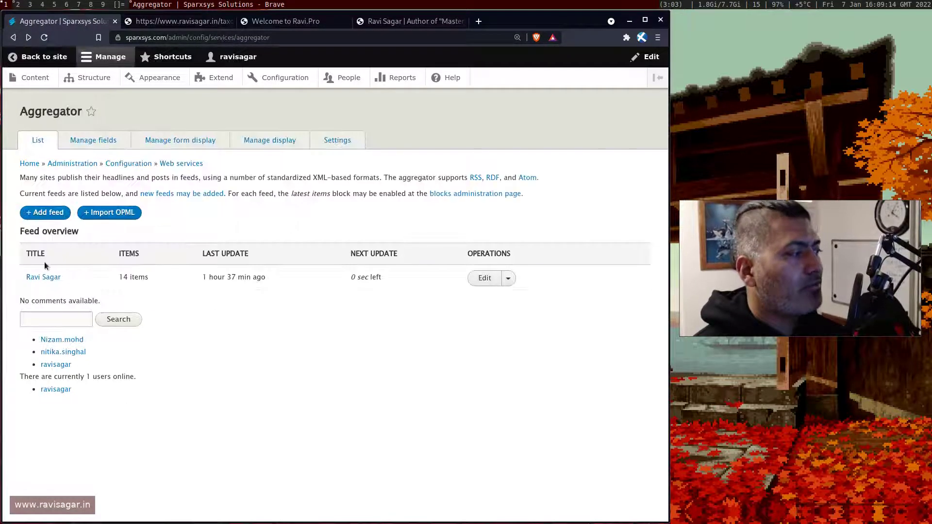
# Open the existing feed's page on the Sparxsys site and examine its breadcrumb and first aggregated post.
pyautogui.click(40, 276)
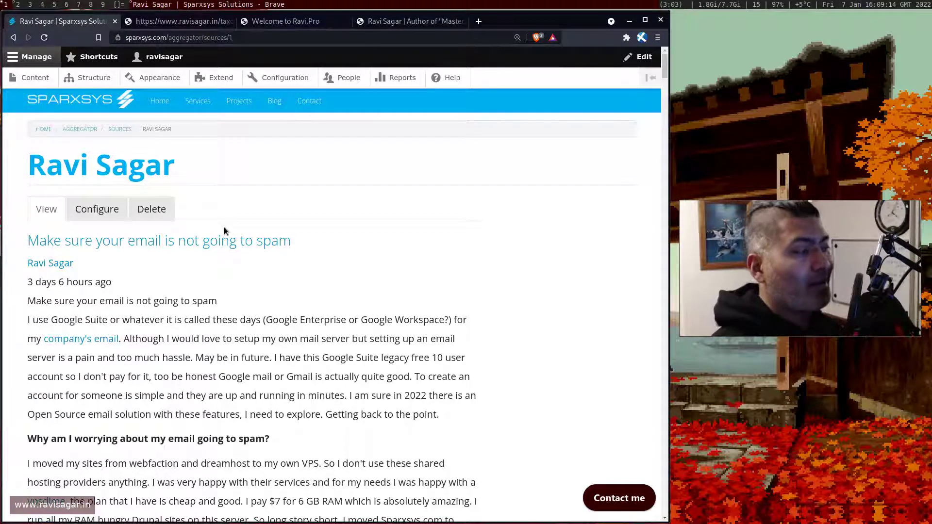
pyautogui.scroll(-1, 243, 215)
pyautogui.scroll(-3, 243, 214)
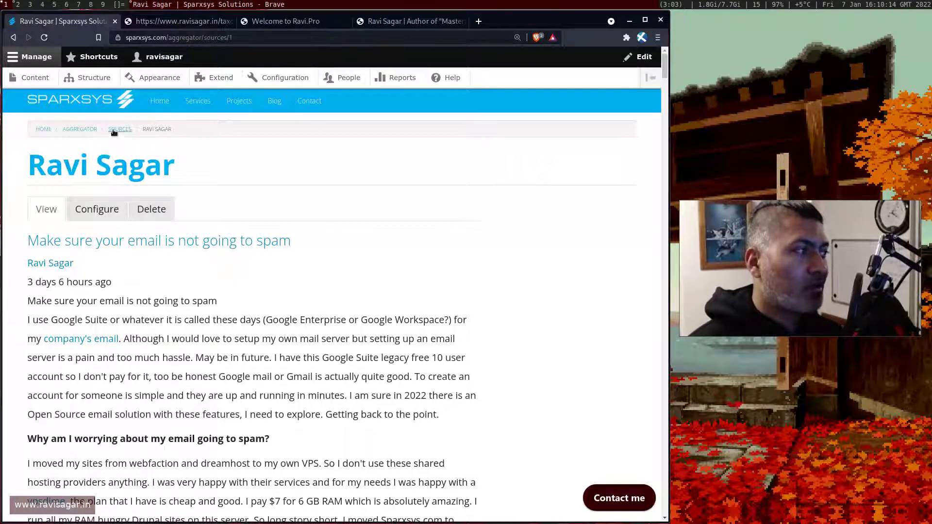
pyautogui.moveTo(172, 129); pyautogui.dragTo(147, 128)
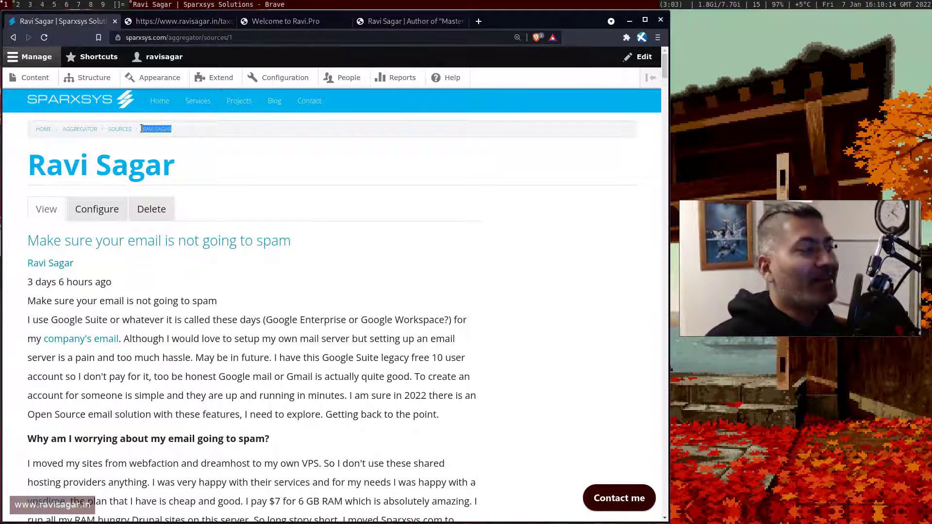
pyautogui.scroll(-5, 156, 162)
pyautogui.scroll(5, 248, 372)
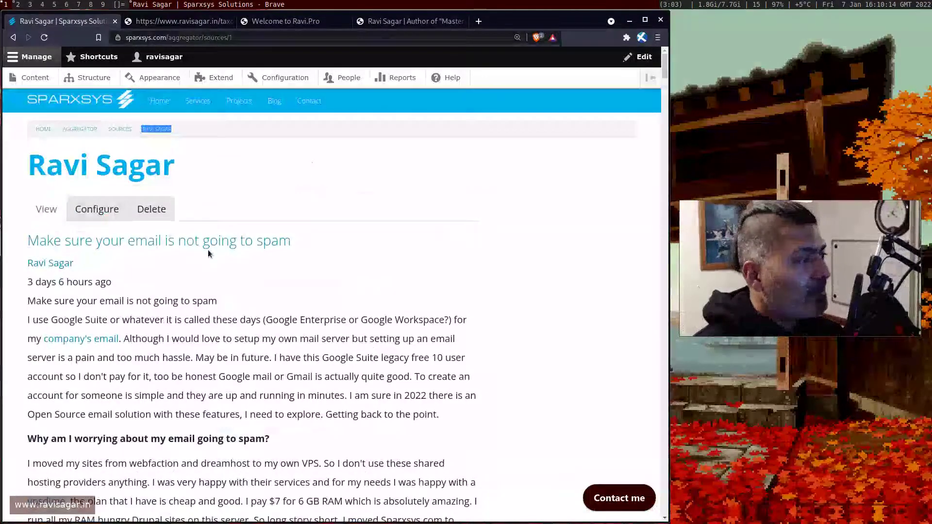
pyautogui.scroll(-5, 208, 249)
pyautogui.scroll(5, 232, 267)
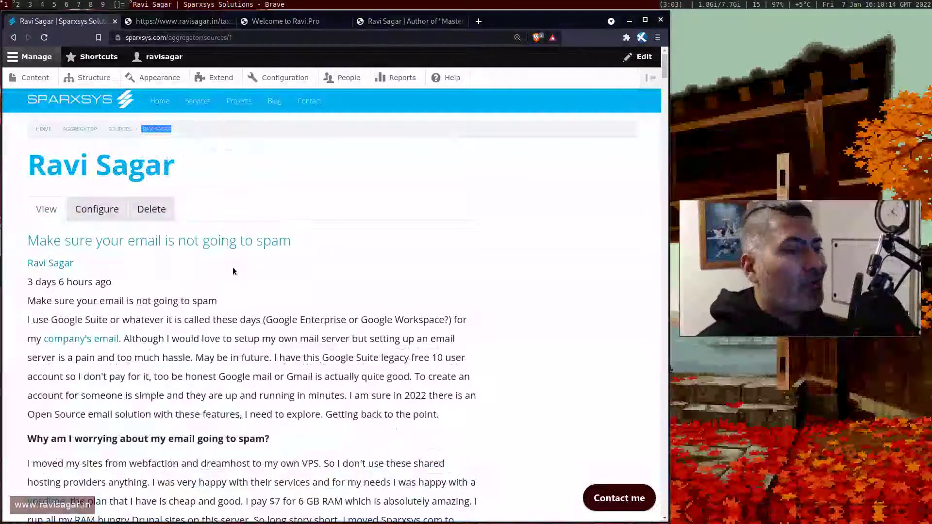
pyautogui.scroll(-2, 232, 269)
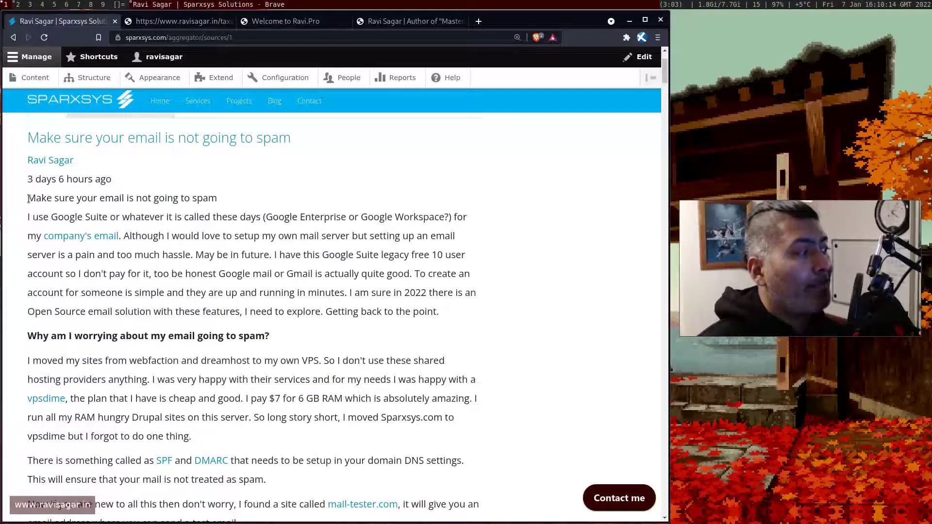
# Read through the aggregated post "Make sure your email is not going to spam" down to the following ExpertTalks post.
pyautogui.moveTo(29, 198); pyautogui.dragTo(332, 290)
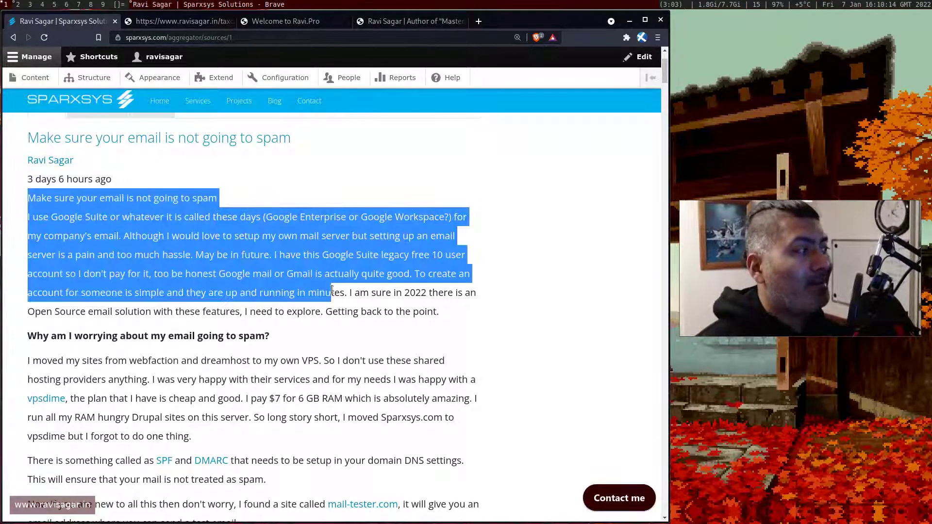
pyautogui.scroll(-4, 332, 290)
pyautogui.scroll(-3, 332, 290)
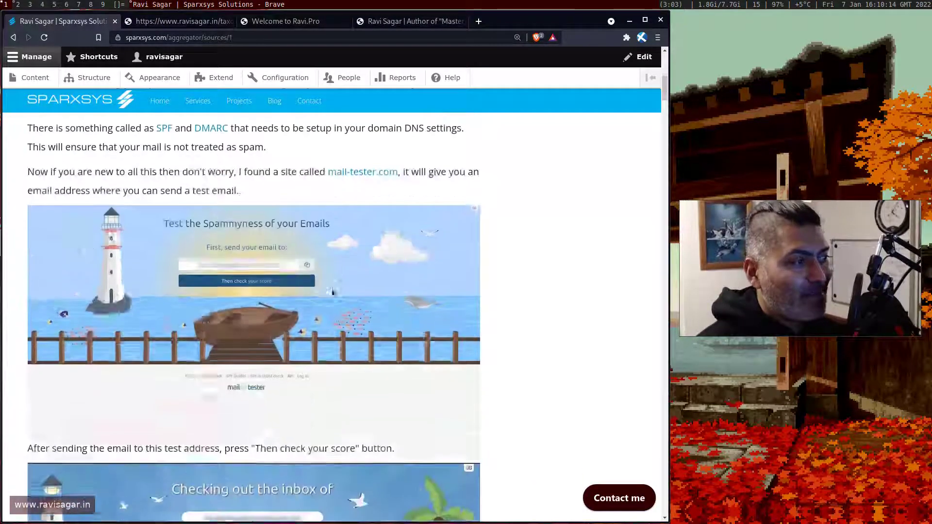
pyautogui.scroll(-12, 336, 316)
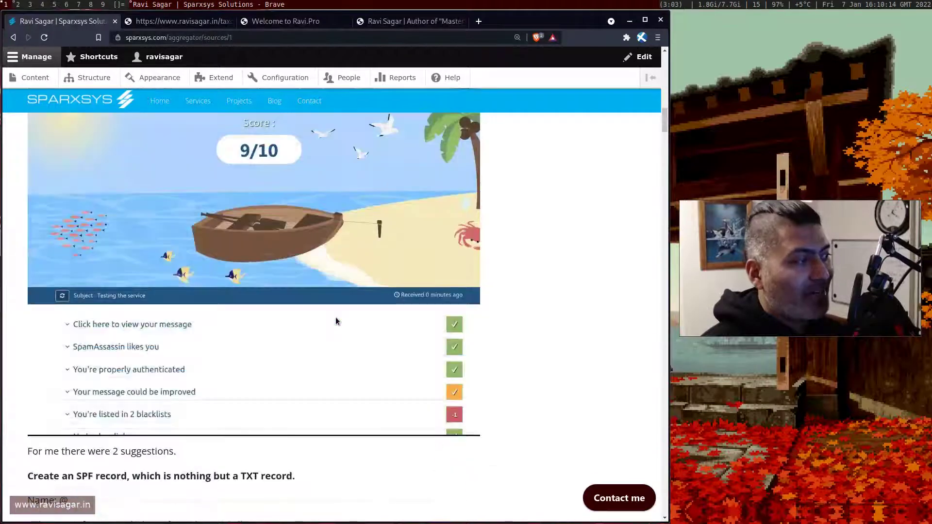
pyautogui.scroll(-10, 336, 321)
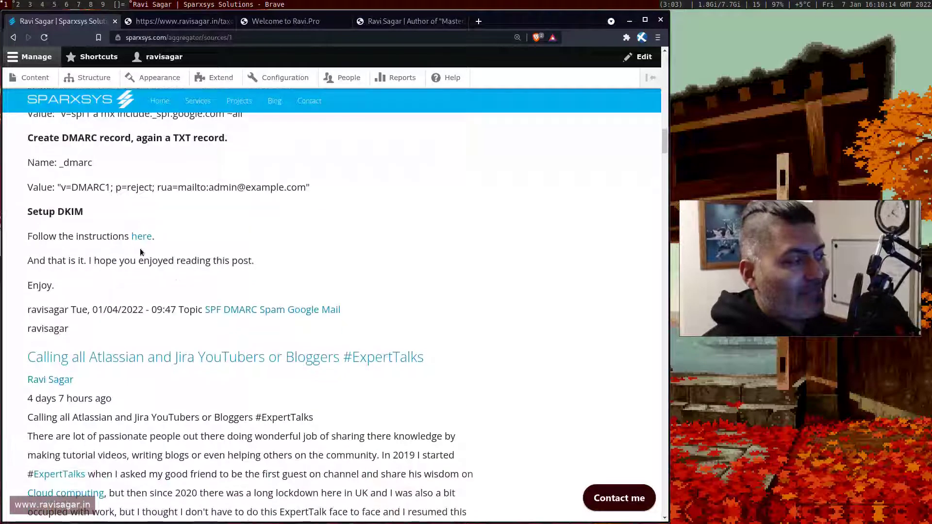
pyautogui.scroll(-4, 142, 236)
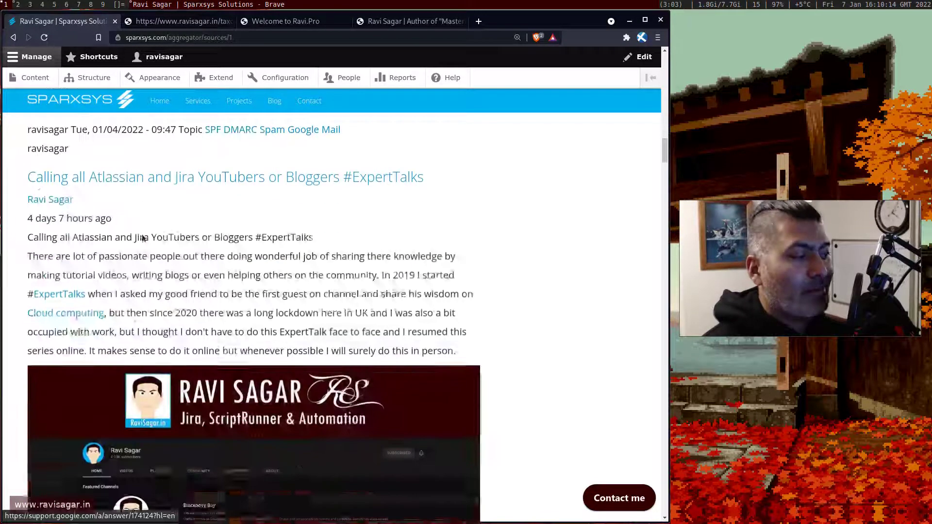
# Check the original "Calling all Atlassian and Jira YouTubers or Bloggers #ExpertTalks" article in a separate tab and continue through the feed to "Awesome Emacs Keymap".
pyautogui.rightClick(179, 180)
pyautogui.click(205, 186)
pyautogui.click(194, 24)
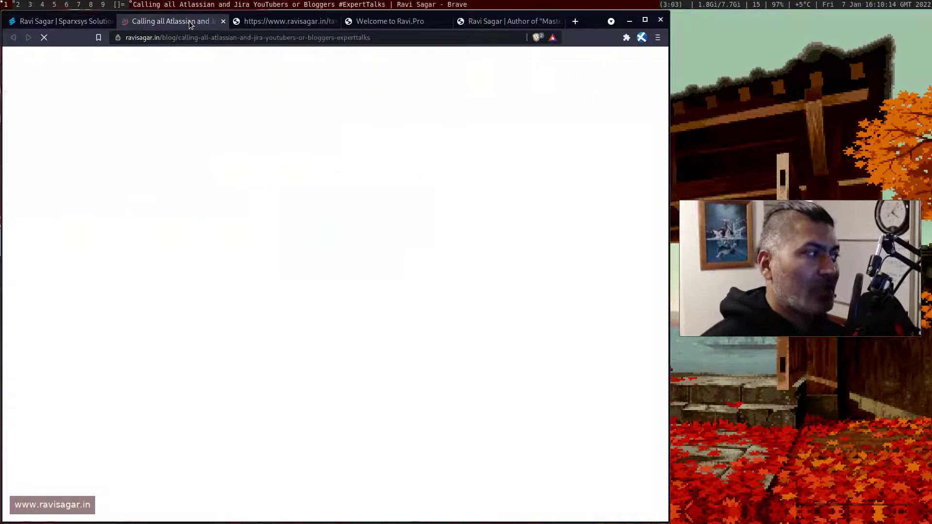
pyautogui.click(222, 22)
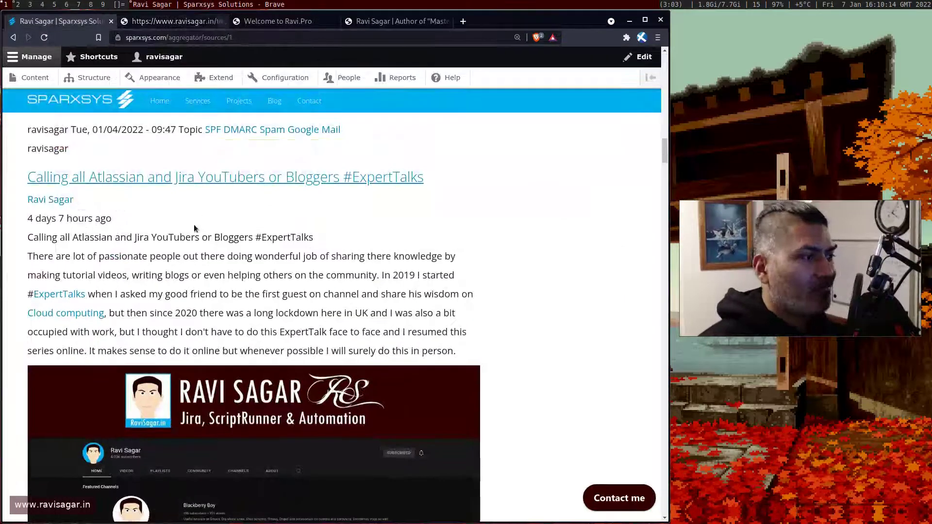
pyautogui.scroll(-10, 194, 224)
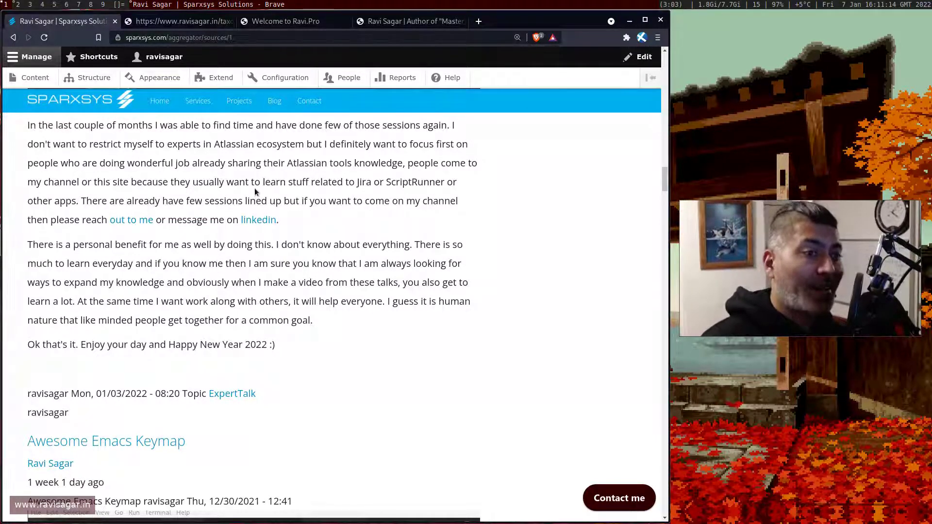
pyautogui.scroll(-8, 247, 214)
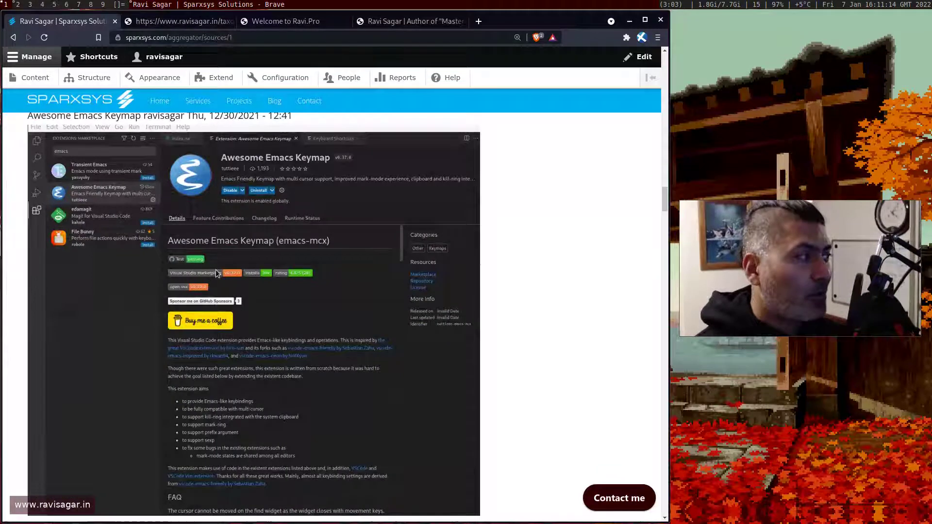
# Check the Aggregator entry in the site's core module list in a separate tab and close that tab.
pyautogui.middleClick(215, 79)
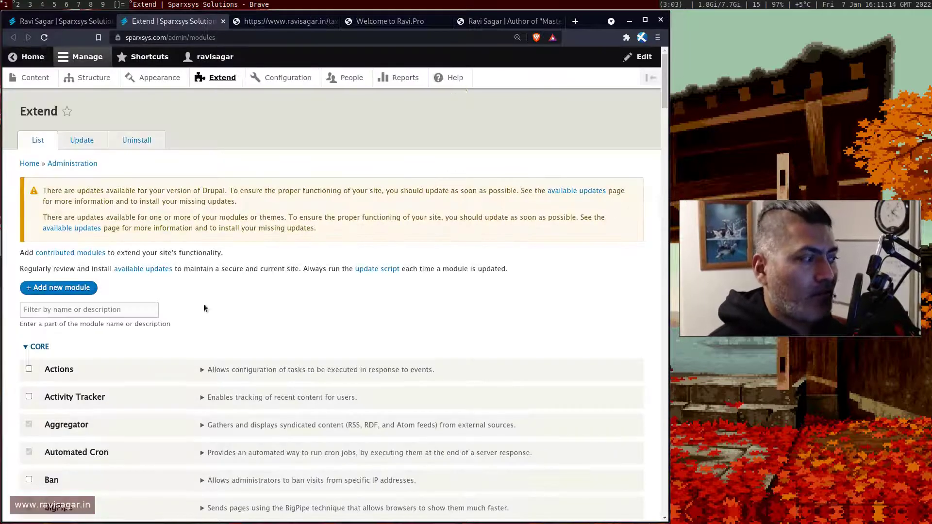
pyautogui.scroll(-3, 194, 321)
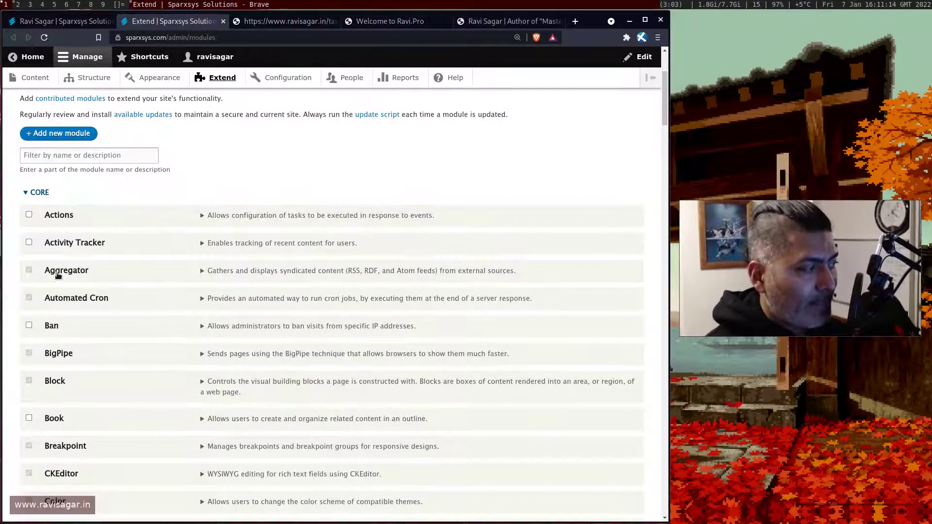
pyautogui.click(223, 22)
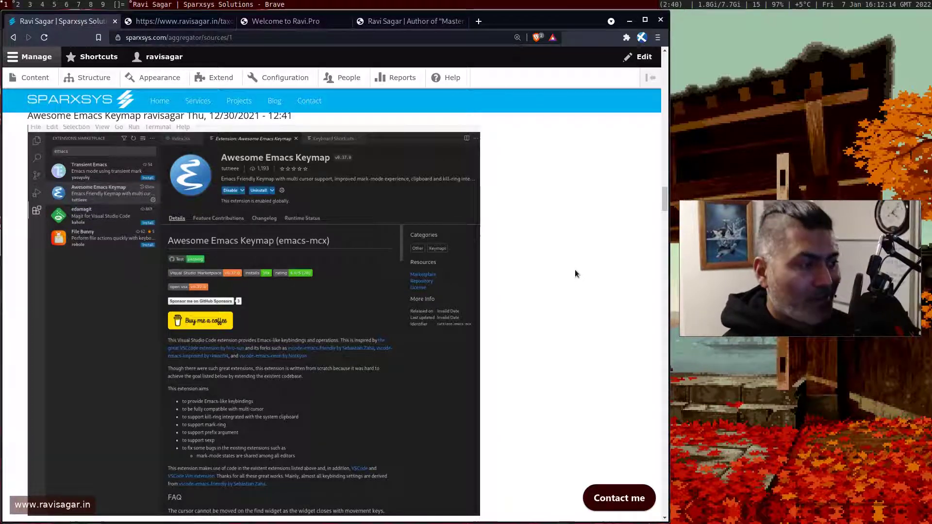
# Look at the source URL and subscription link at the end of the feed page and return to its beginning.
pyautogui.press('End')
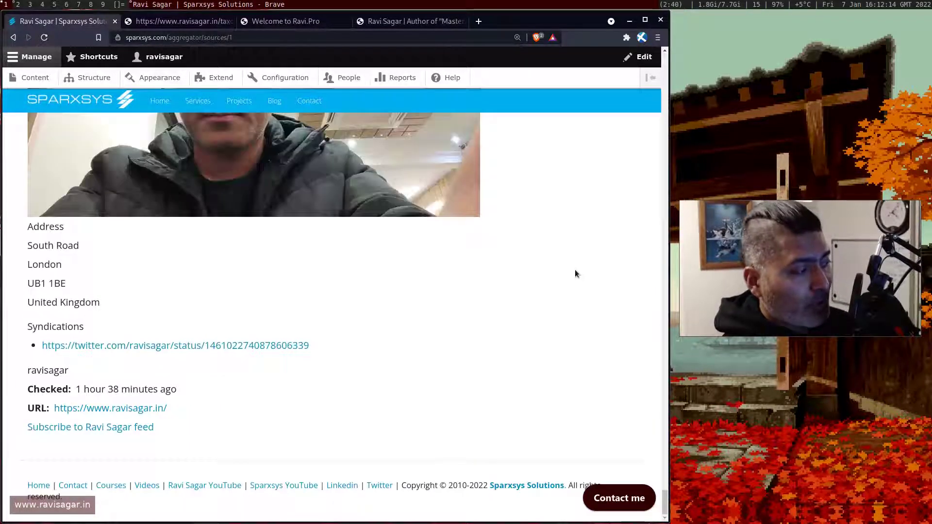
pyautogui.press('pageup')
pyautogui.press('Home')
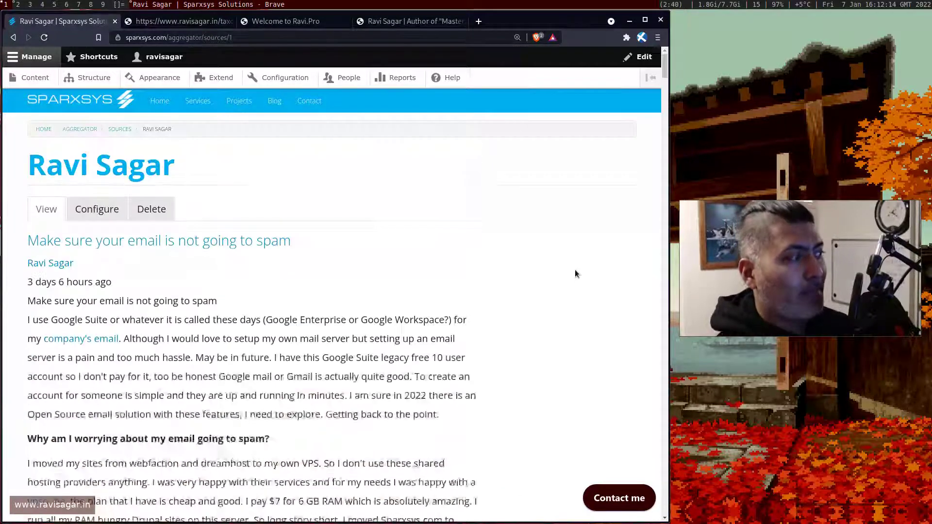
# Open the Sparxsys site's block layout and locate the Secondary region.
pyautogui.click(85, 79)
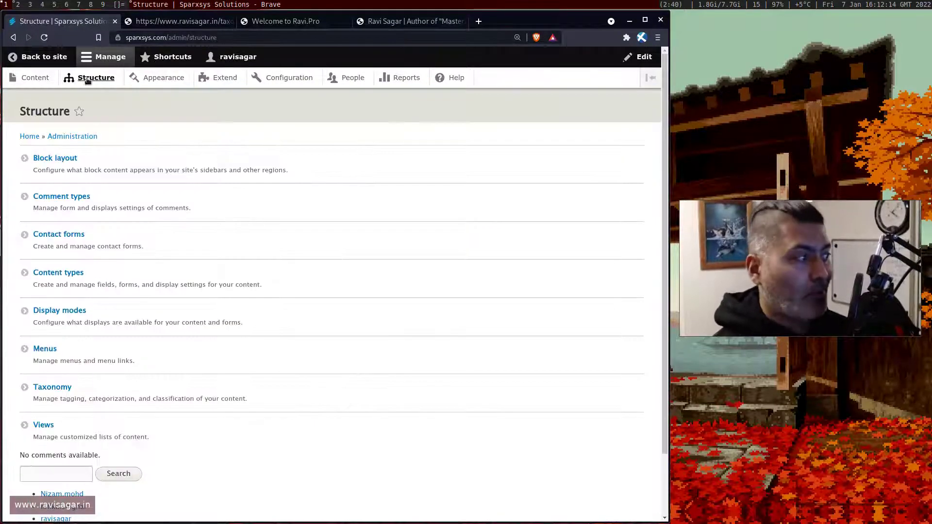
pyautogui.click(65, 160)
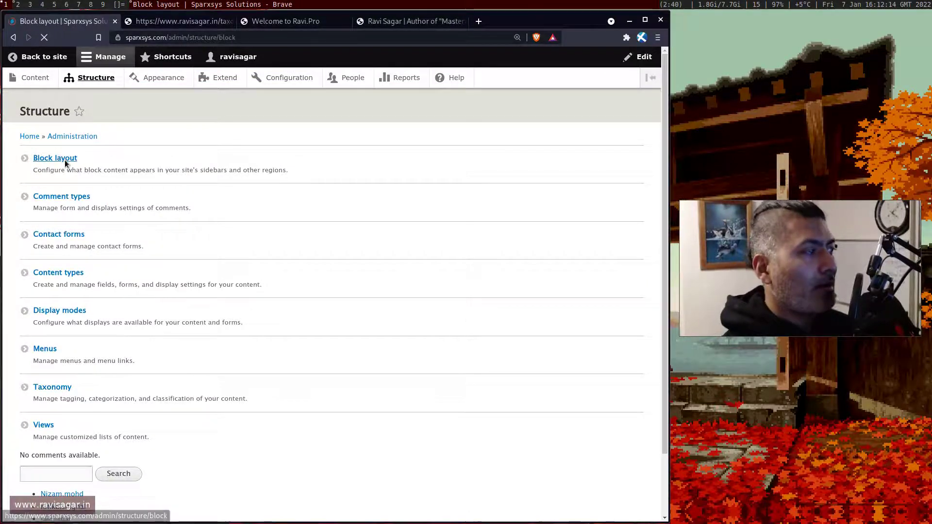
pyautogui.scroll(-4, 144, 262)
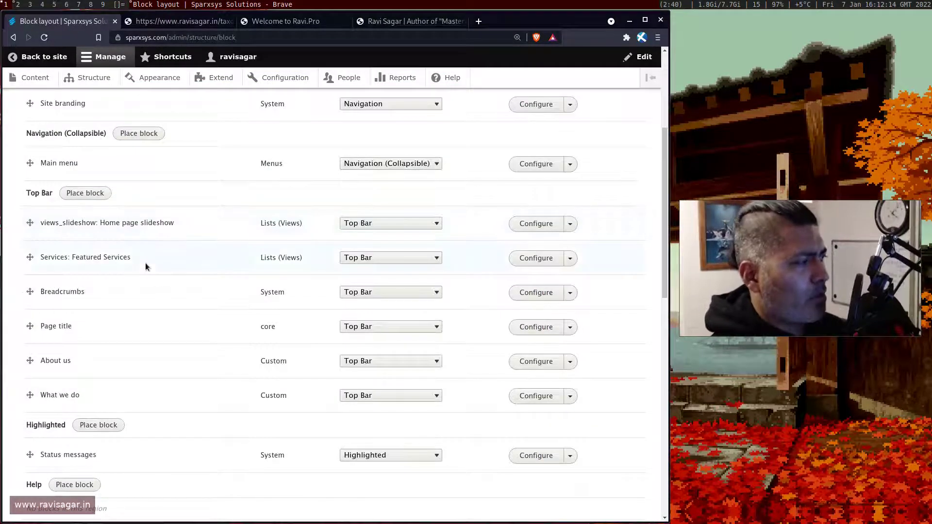
pyautogui.scroll(-4, 144, 270)
pyautogui.scroll(5, 142, 275)
pyautogui.scroll(-5, 146, 276)
pyautogui.scroll(-3, 172, 301)
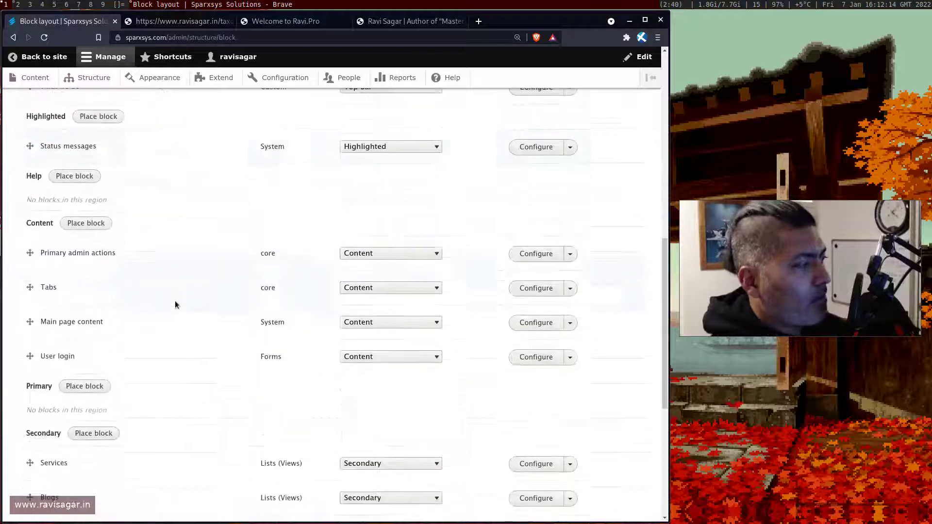
pyautogui.scroll(-2, 175, 301)
pyautogui.scroll(-2, 175, 304)
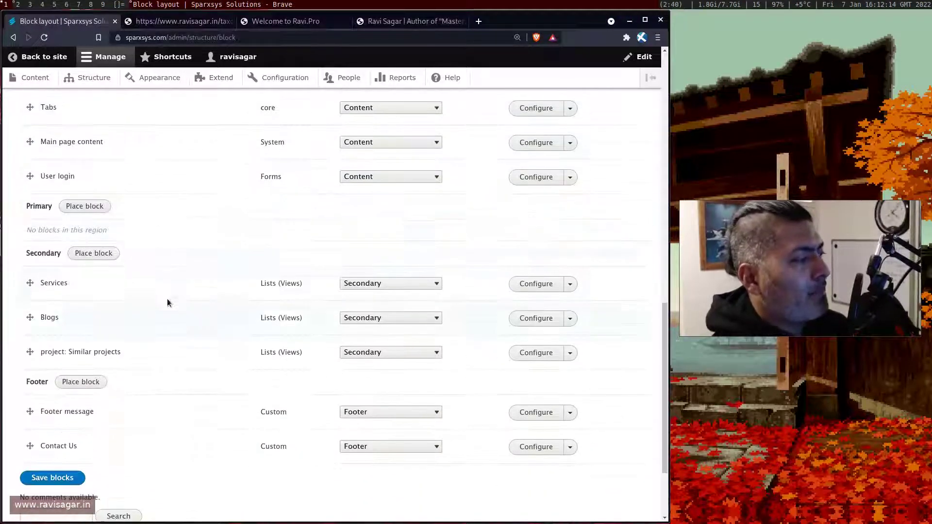
# Filter the blocks available for the Secondary region by "aggre" and choose to place the "Aggregator feed" block.
pyautogui.click(86, 258)
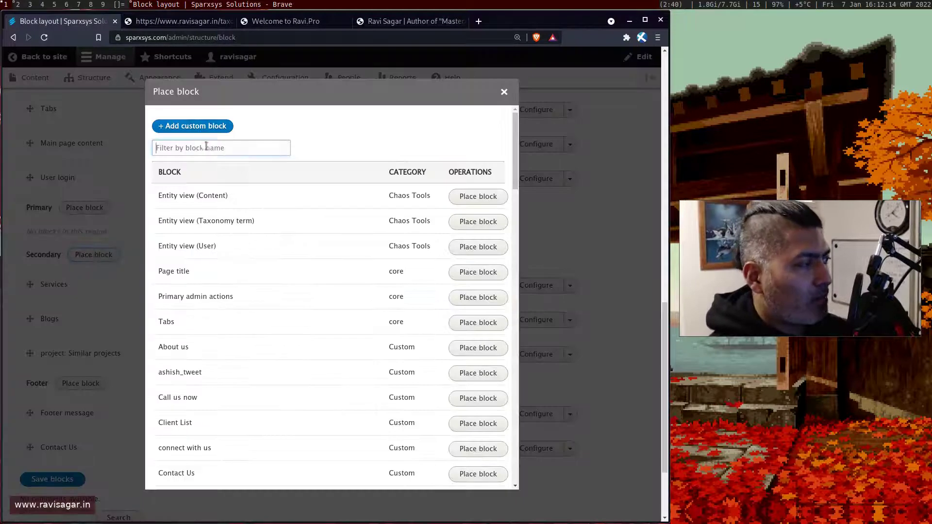
pyautogui.click(205, 146)
pyautogui.write('ra')
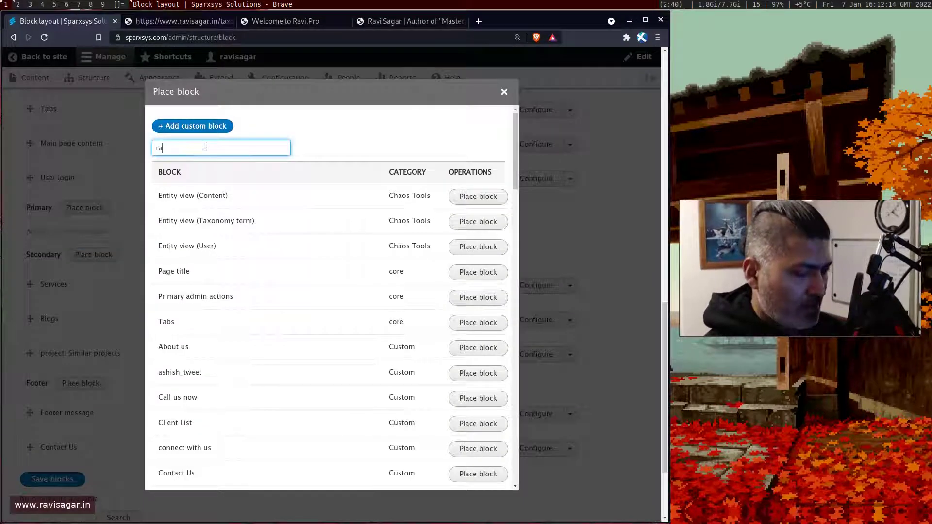
pyautogui.write('vi')
pyautogui.hotkey('ctrl', 'a')
pyautogui.write('a')
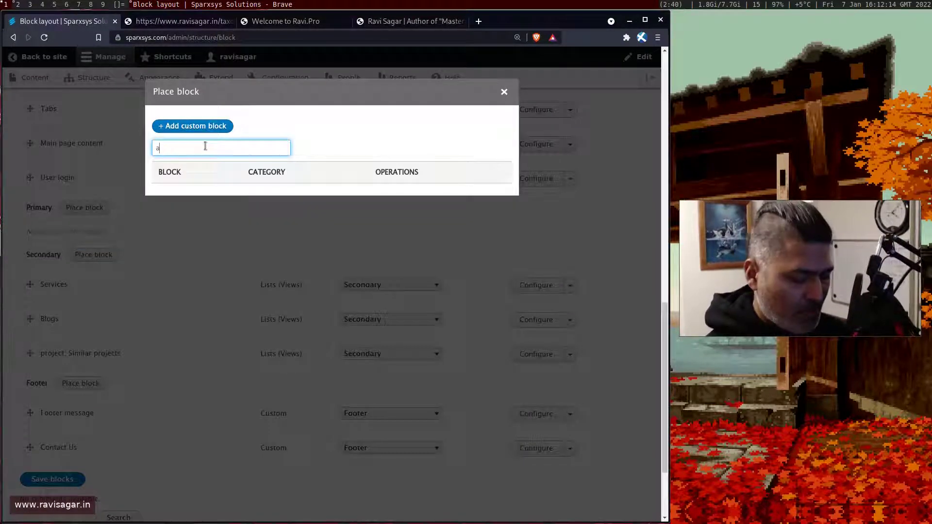
pyautogui.write('ggre')
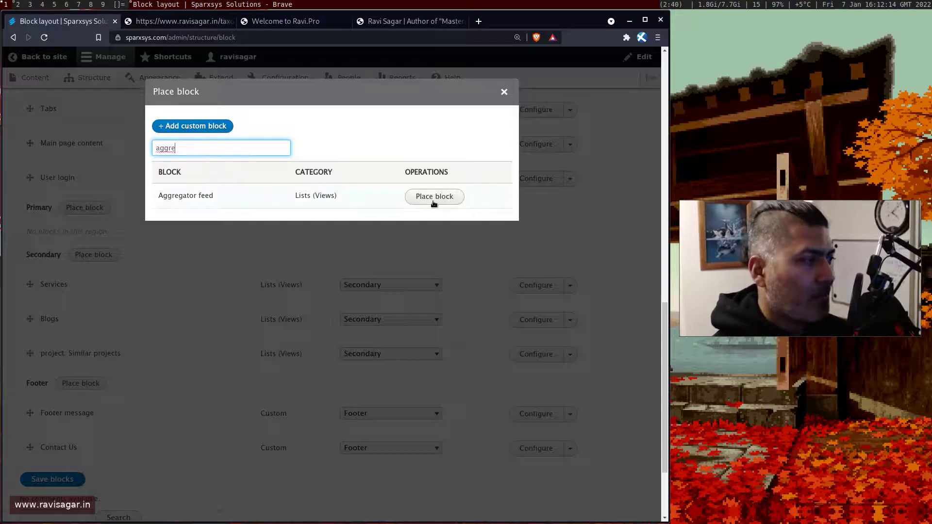
pyautogui.click(431, 199)
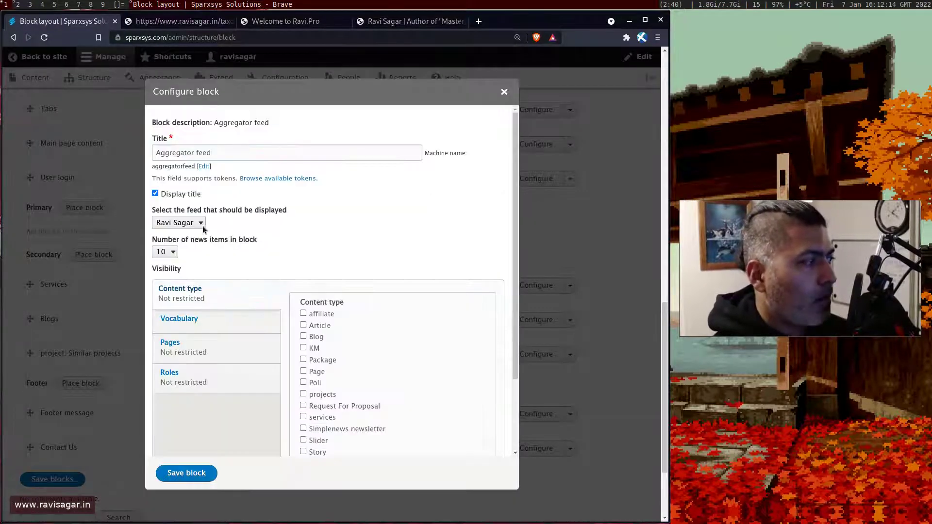
# Check the feed choices for the block and hide it on the <front> page.
pyautogui.click(198, 222)
pyautogui.click(242, 222)
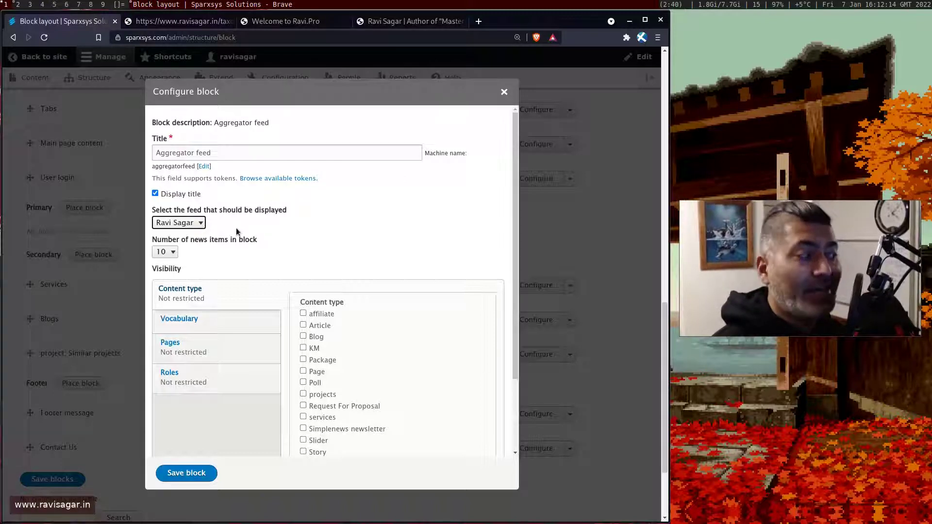
pyautogui.click(196, 354)
pyautogui.click(376, 355)
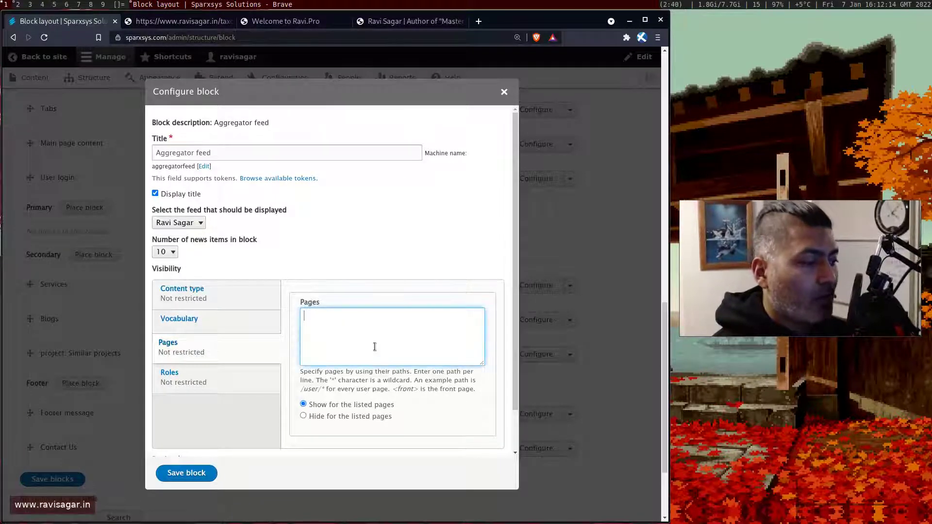
pyautogui.click(303, 416)
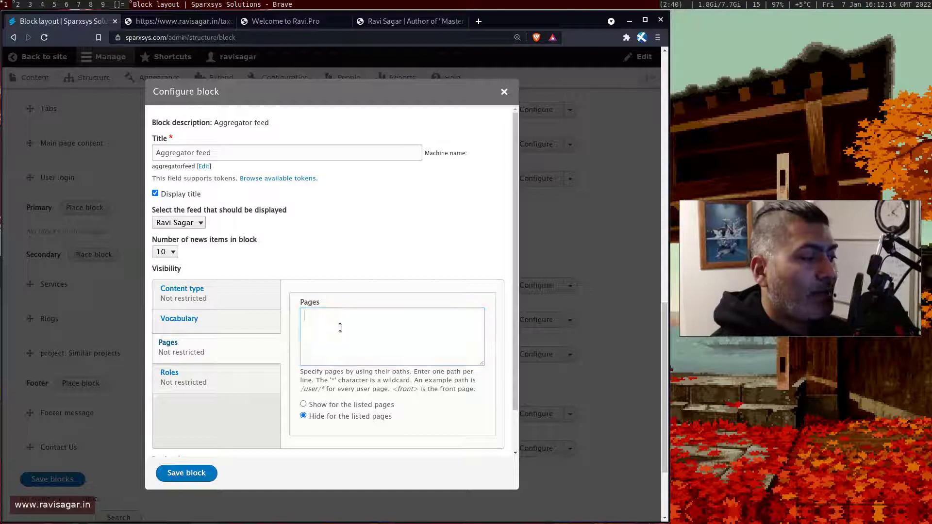
pyautogui.click(339, 330)
pyautogui.write('<front>')
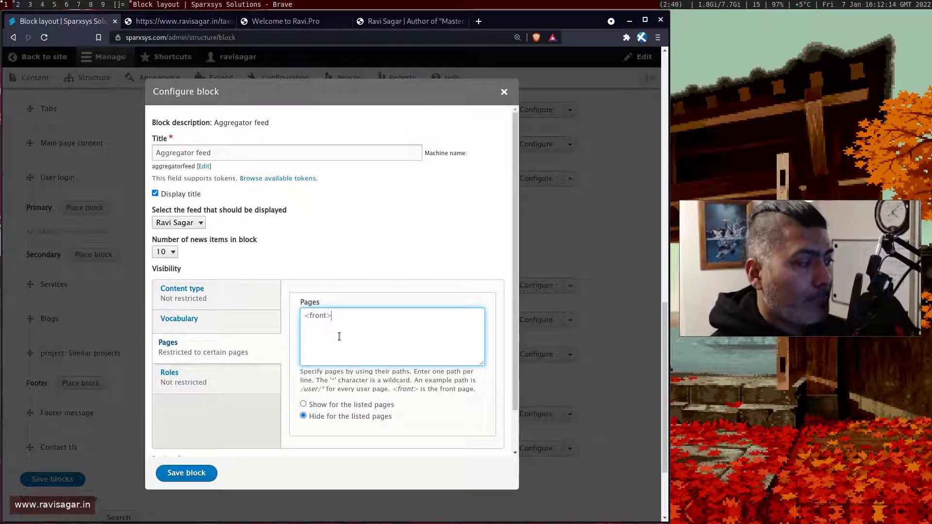
# Restrict the block's visibility to the Administrator role, then save the block and the block layout.
pyautogui.click(169, 374)
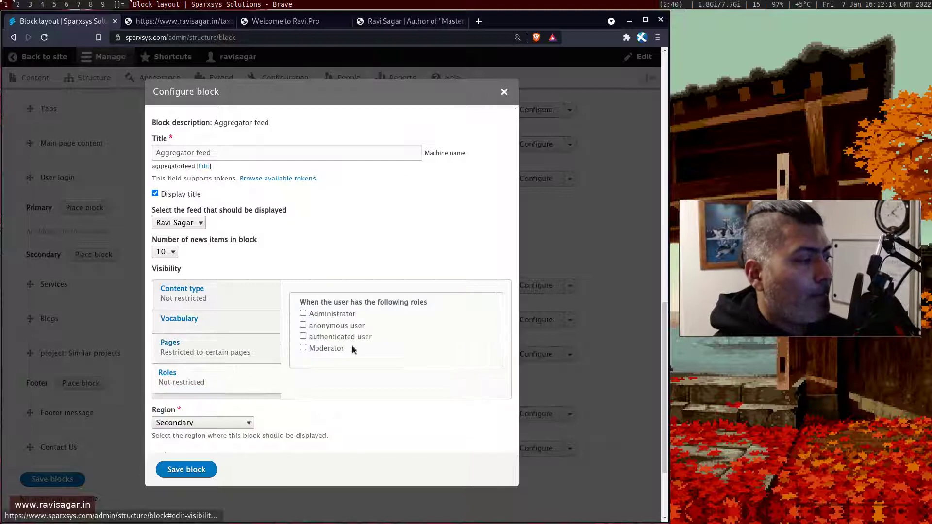
pyautogui.click(303, 314)
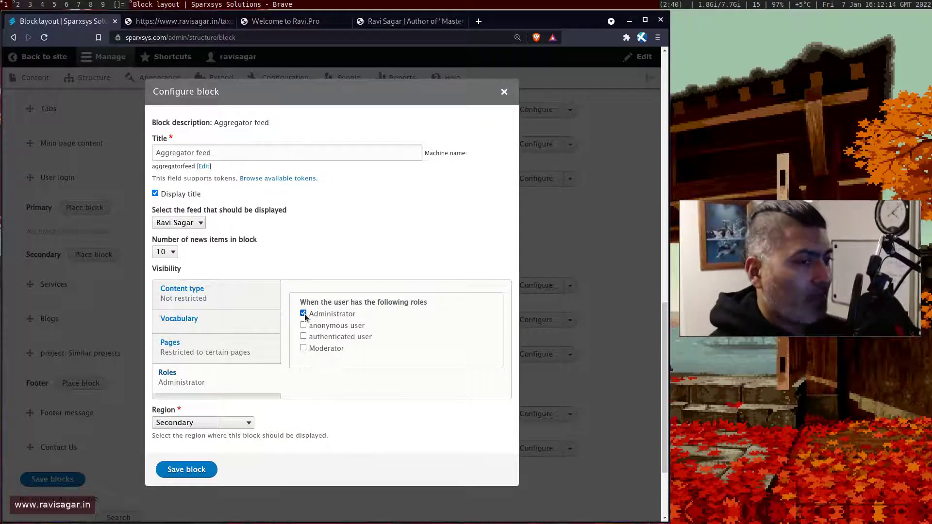
pyautogui.click(192, 476)
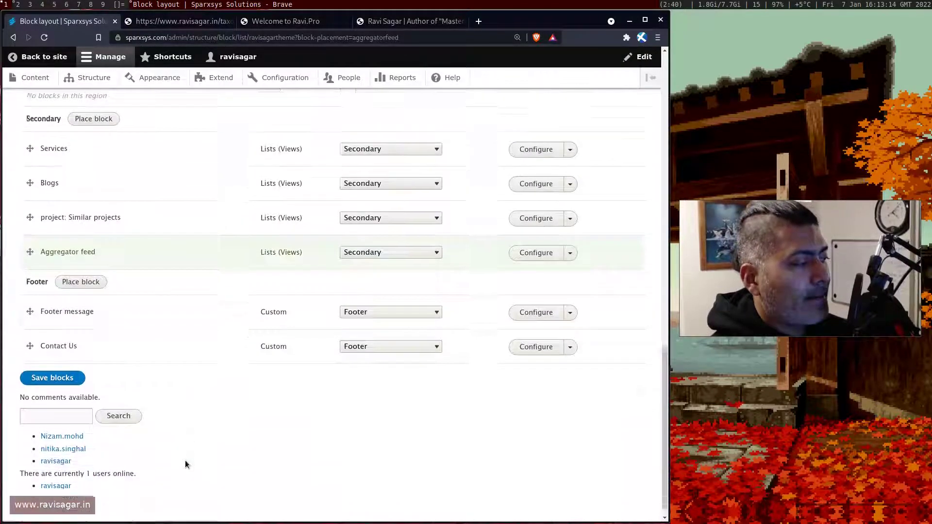
pyautogui.click(63, 365)
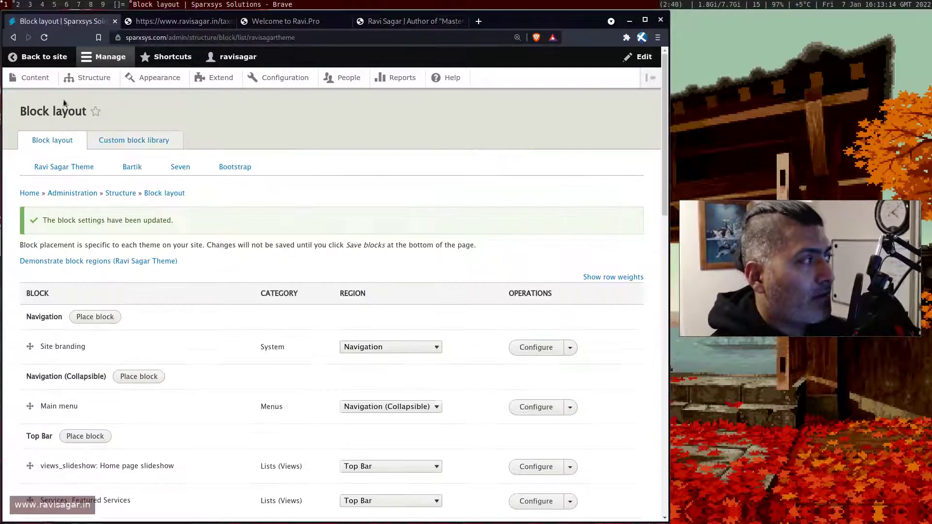
# Open the Sparxsys feed page in a separate tab and look at the Aggregator feed block beside the articles.
pyautogui.middleClick(46, 58)
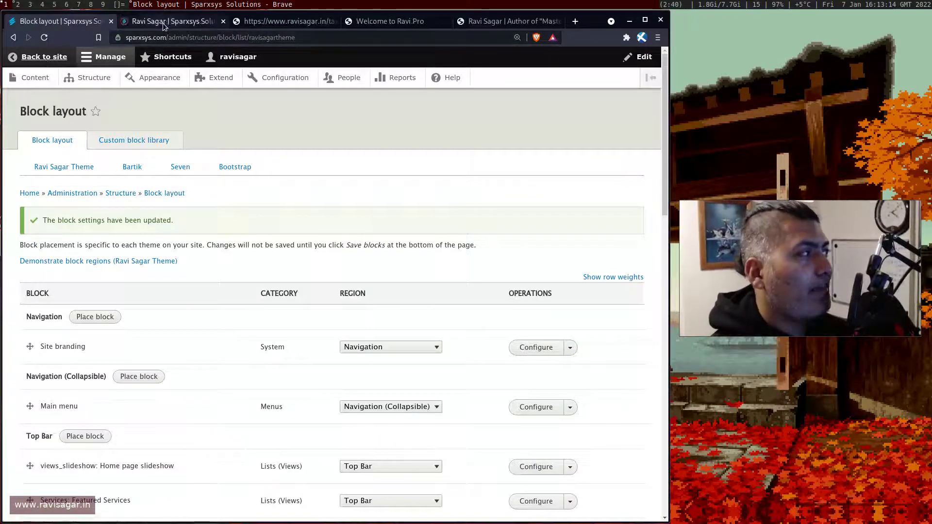
pyautogui.click(170, 21)
pyautogui.scroll(-2, 339, 262)
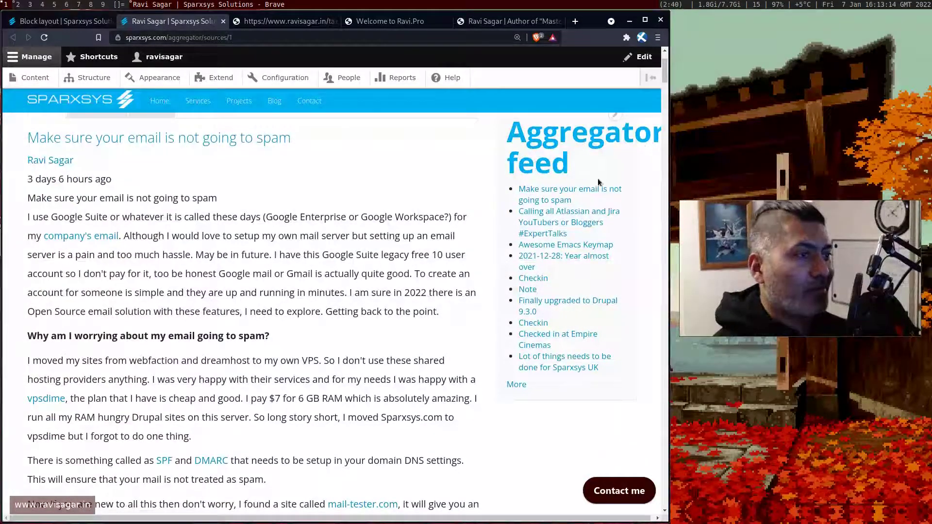
pyautogui.scroll(2, 564, 229)
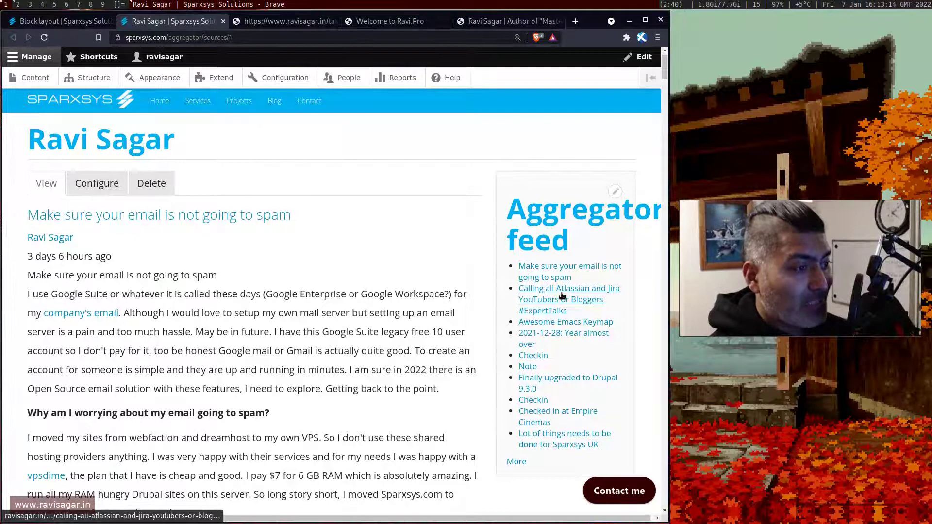
# Open the Aggregator feed block's configuration from the feed page and check the choices for the number of news items.
pyautogui.click(615, 191)
pyautogui.click(594, 208)
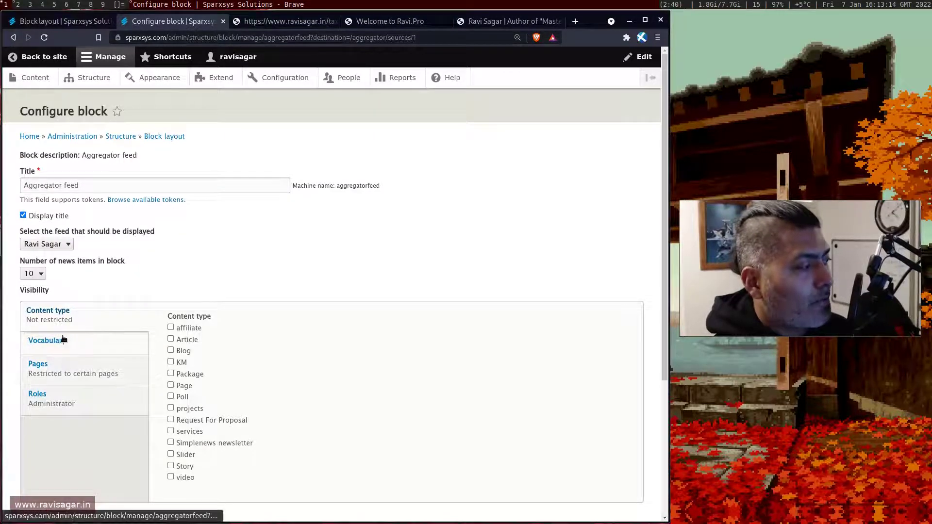
pyautogui.click(33, 274)
pyautogui.click(203, 275)
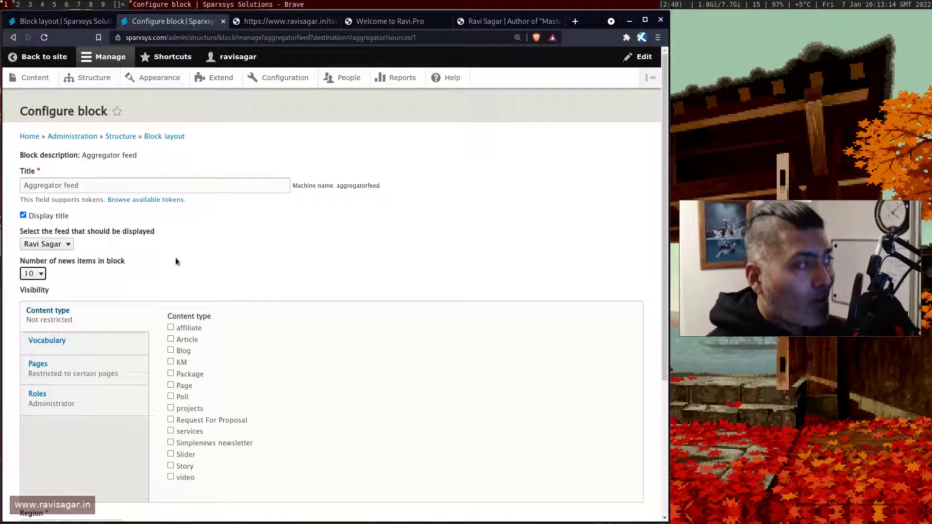
# Return to the block layout and remove the Aggregator feed block from the Secondary region.
pyautogui.click(75, 22)
pyautogui.scroll(-10, 184, 340)
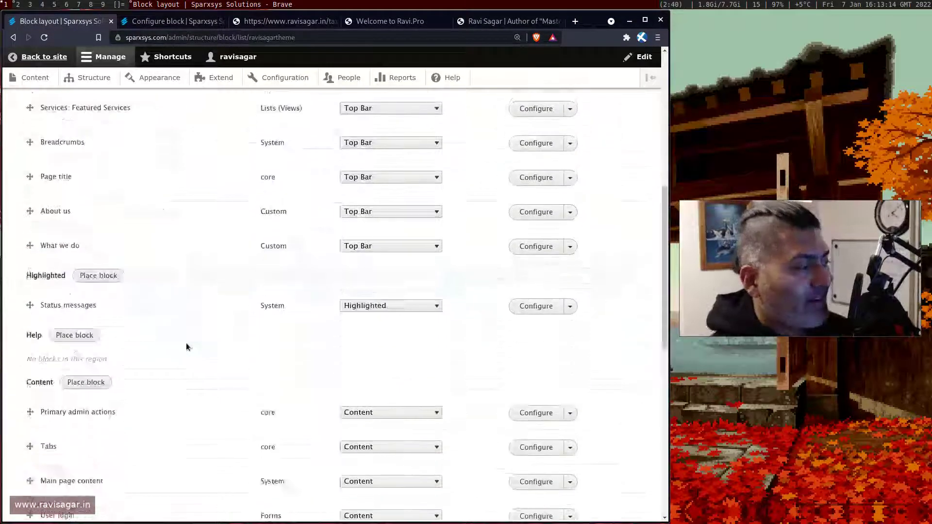
pyautogui.scroll(-2, 180, 335)
pyautogui.scroll(2, 173, 324)
pyautogui.scroll(-3, 174, 335)
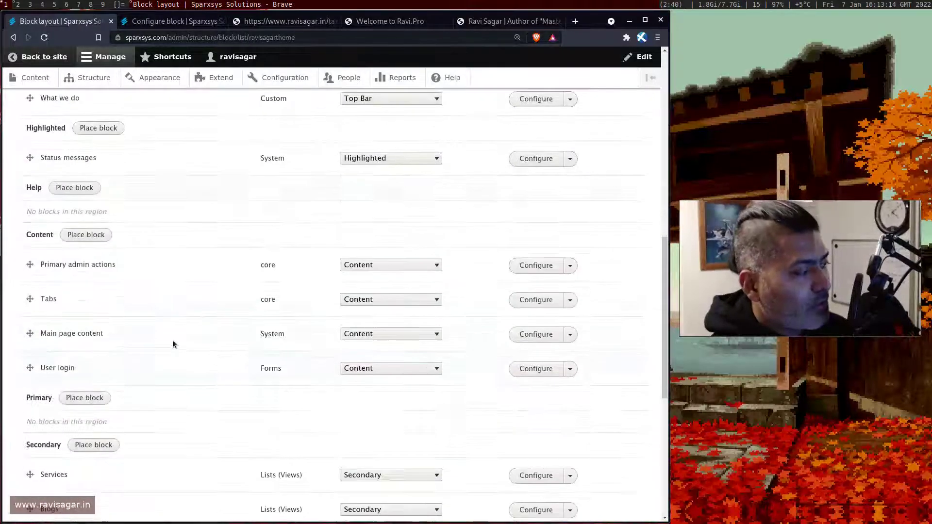
pyautogui.scroll(-3, 173, 345)
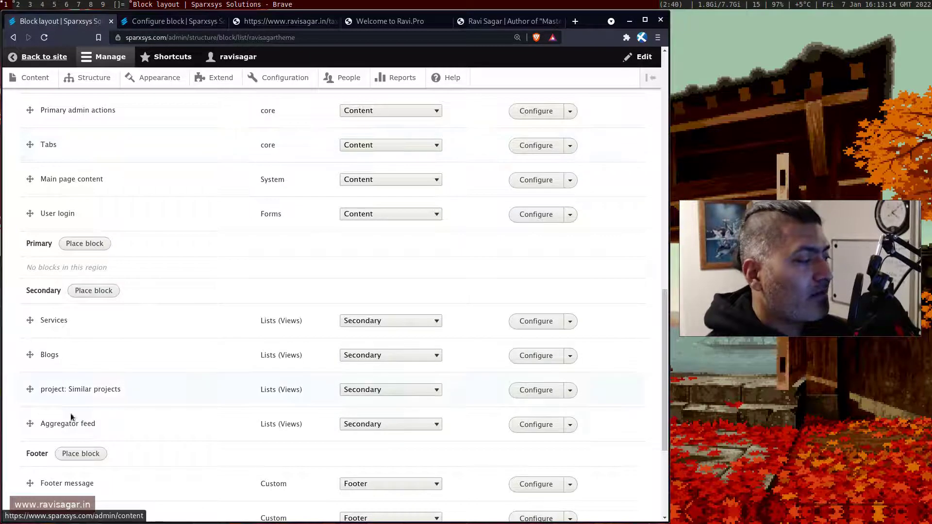
pyautogui.click(570, 425)
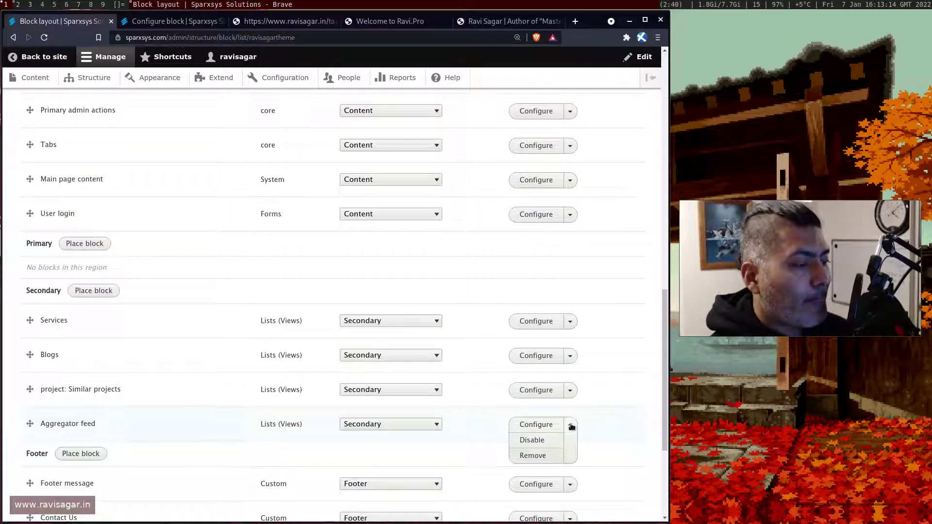
pyautogui.click(538, 455)
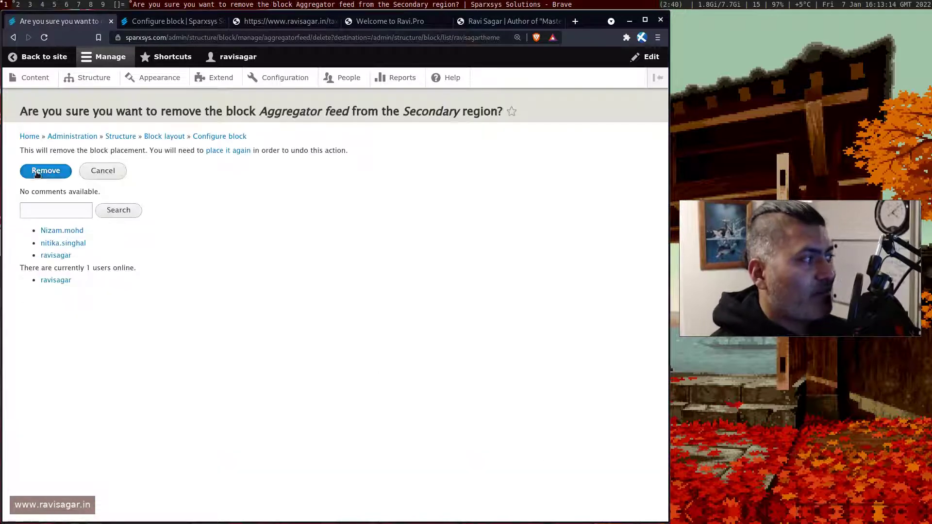
pyautogui.click(29, 170)
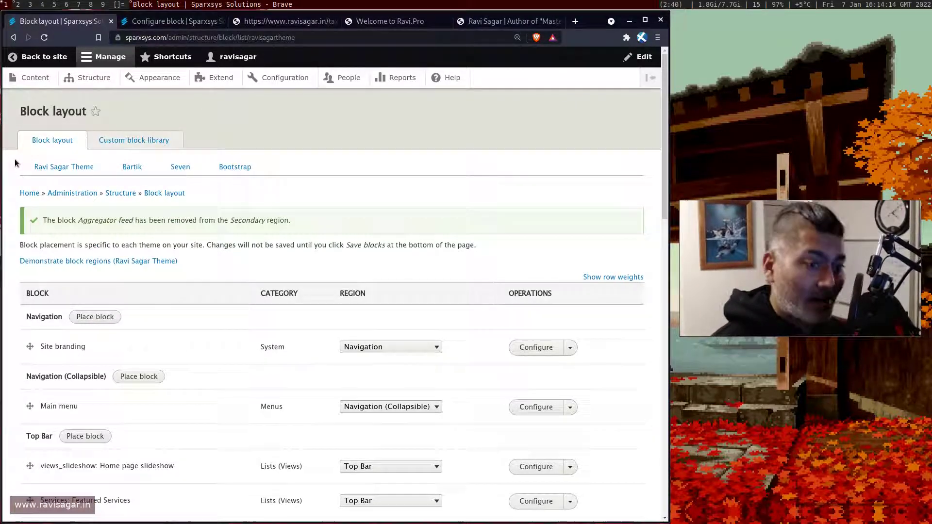
# Look at the ravi.pro and ravisagar.com home pages, then go back from the block layout to the Sparxsys feed page.
pyautogui.click(410, 19)
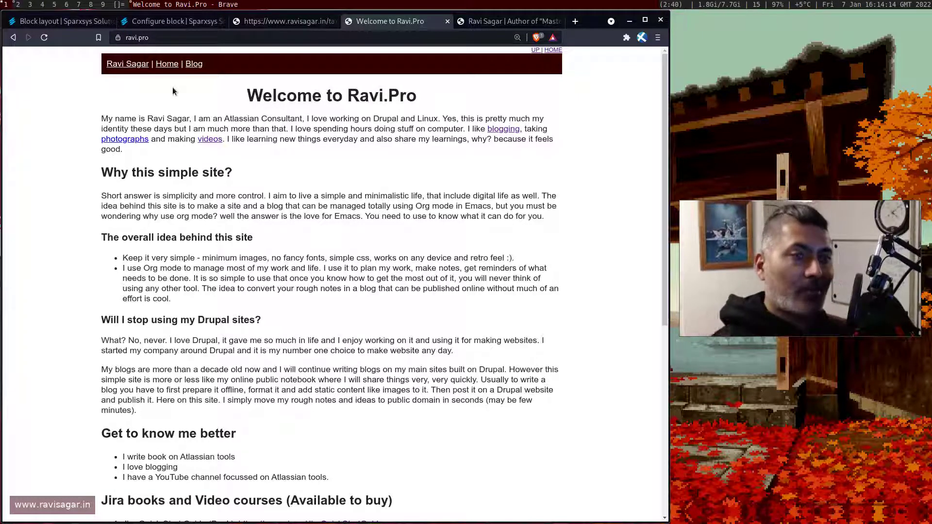
pyautogui.hotkey('ctrl', 'Tab')
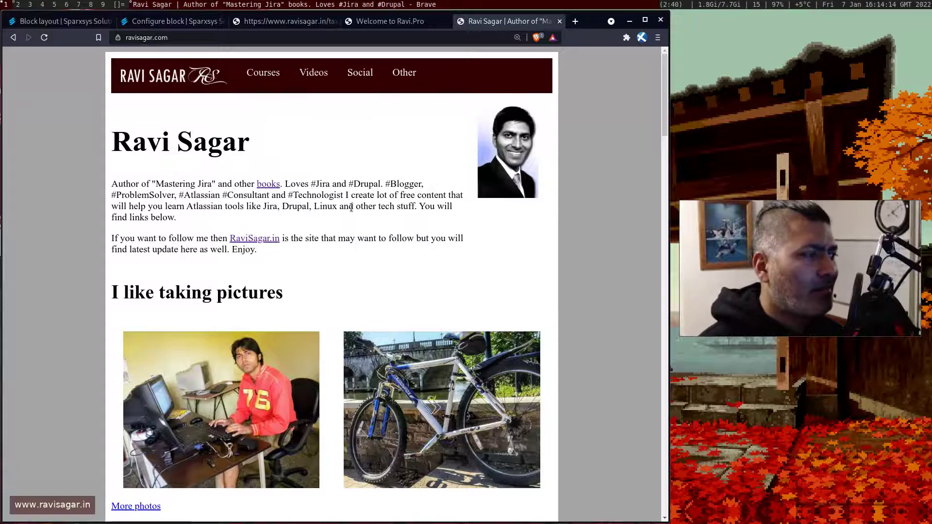
pyautogui.hotkey('ctrl', 'Tab')
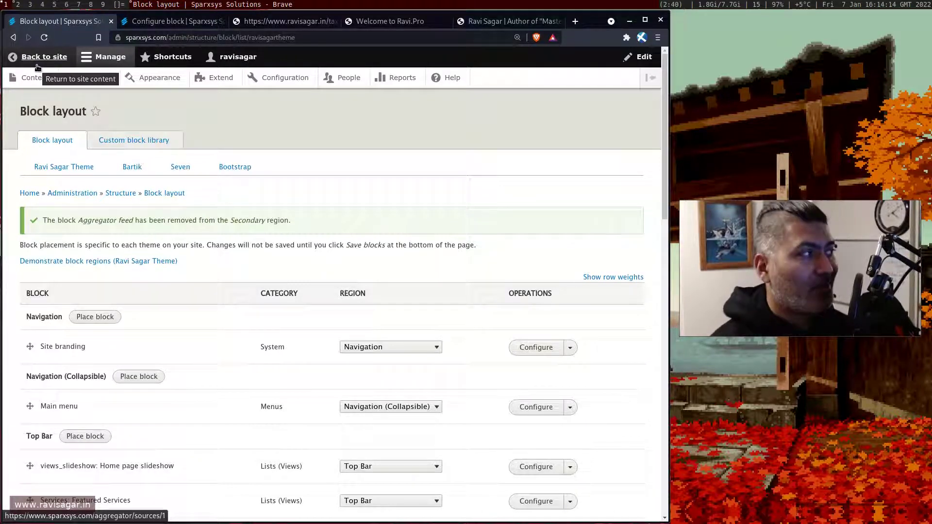
pyautogui.click(37, 67)
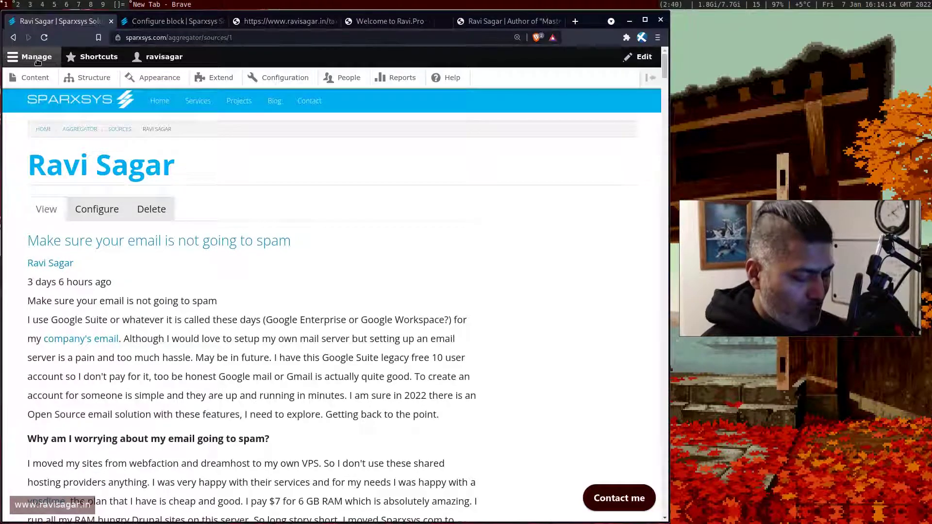
# Open ravisagar.in/search in a new tab and search the site for "emacs rss".
pyautogui.hotkey('ctrl', 't')
pyautogui.write('ravisagar.in')
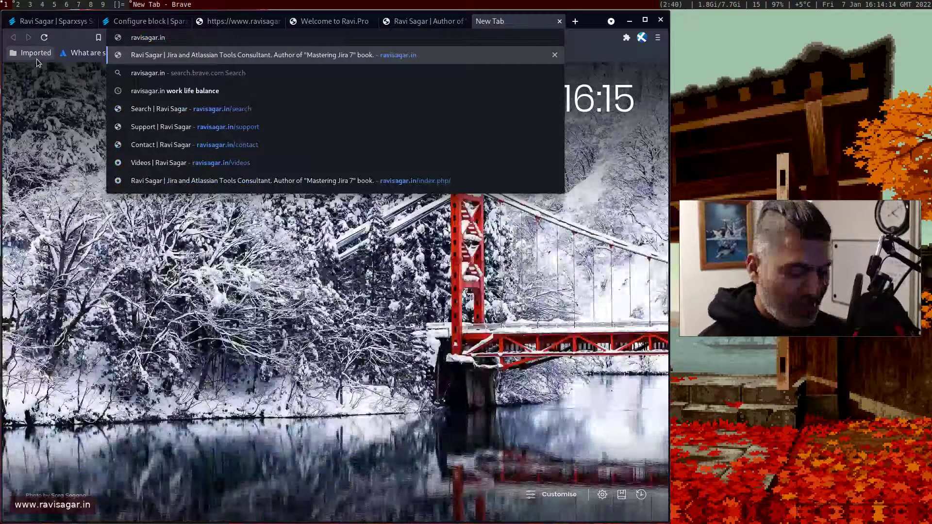
pyautogui.write('/search')
pyautogui.press('Return')
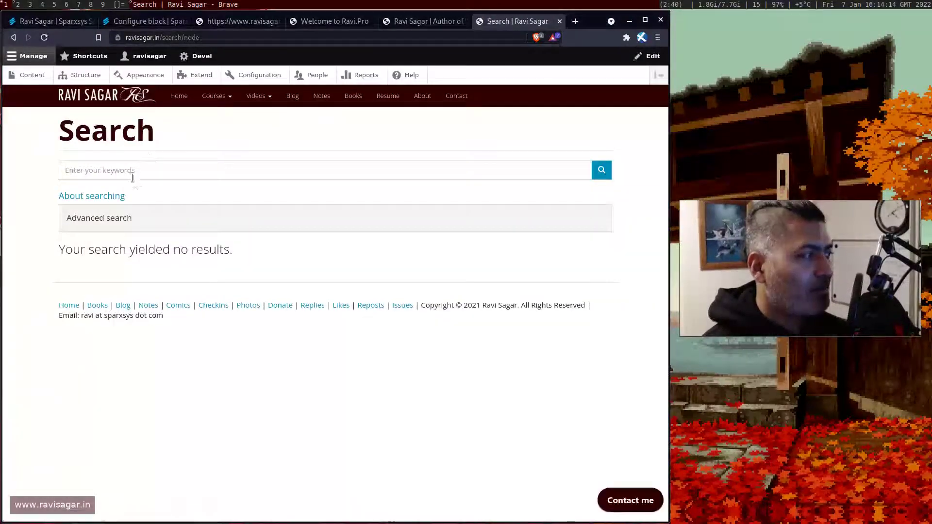
pyautogui.click(125, 170)
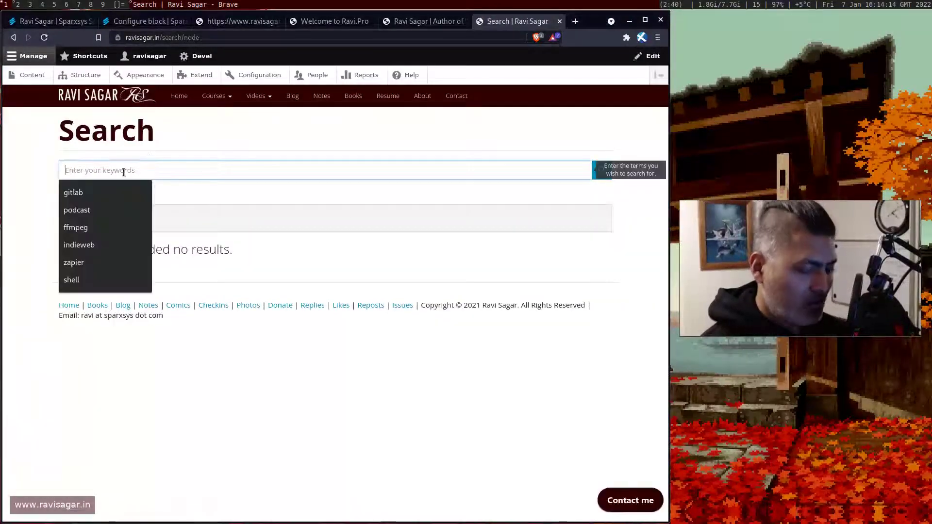
pyautogui.write('emacs rss')
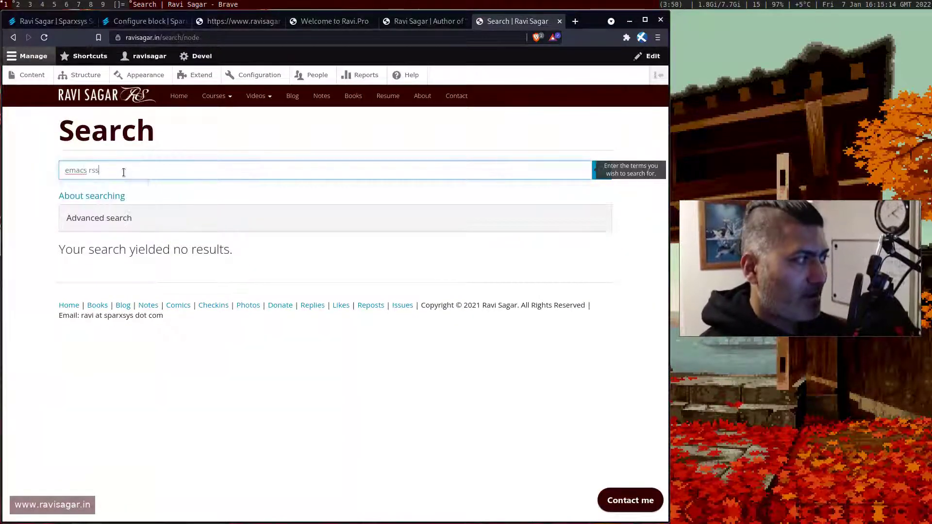
pyautogui.press('Return')
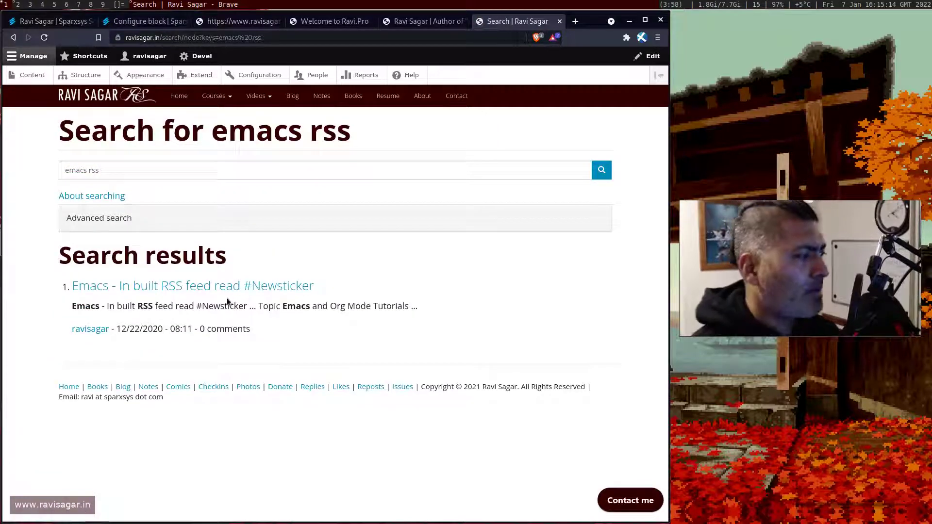
# Open the "Emacs - In built RSS feed read #Newsticker" result and look over its video page.
pyautogui.click(214, 287)
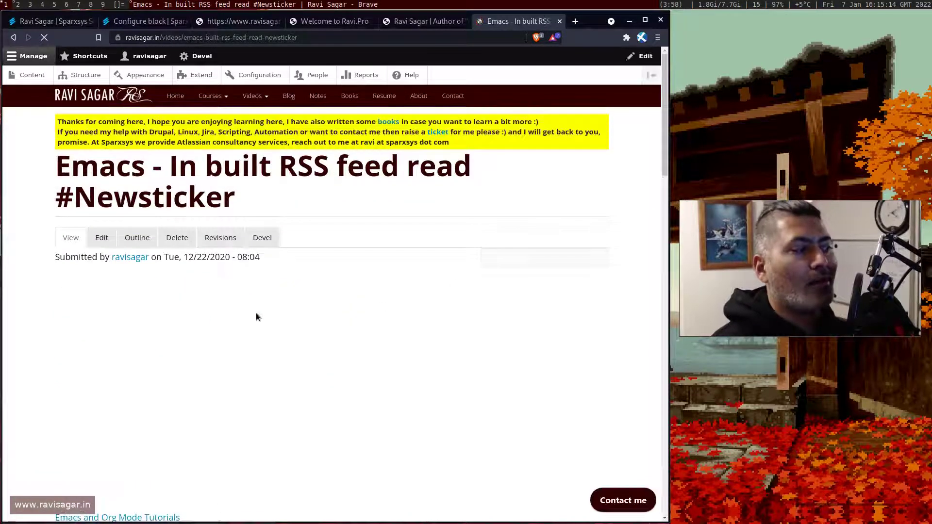
pyautogui.scroll(-2, 510, 350)
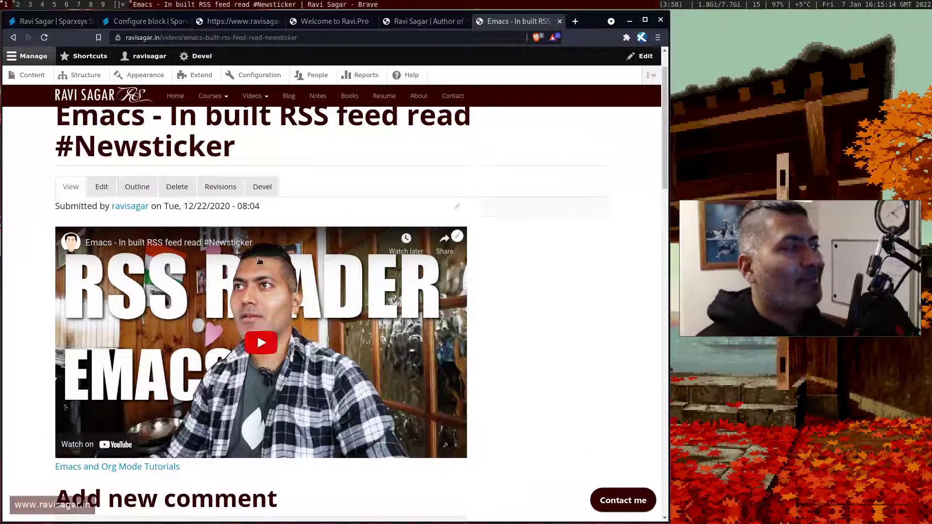
pyautogui.scroll(2, 510, 346)
pyautogui.scroll(-4, 163, 199)
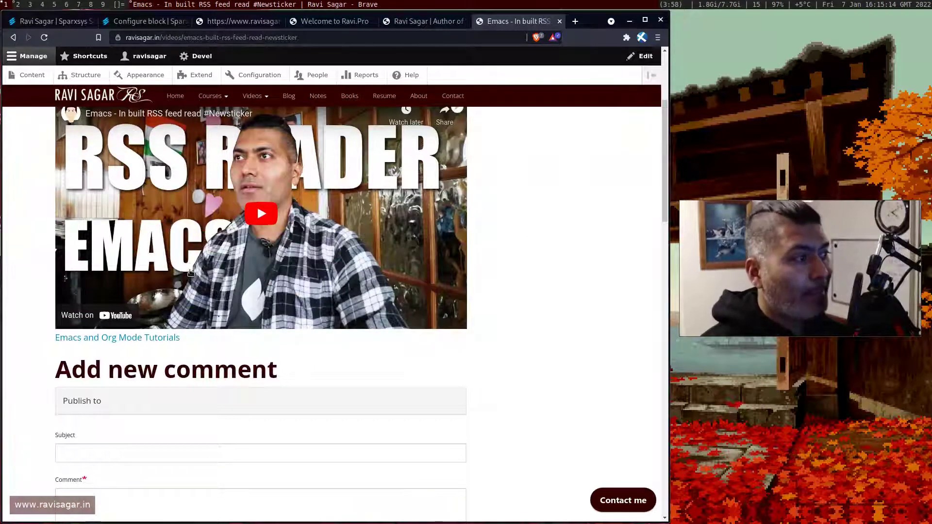
pyautogui.scroll(2, 191, 273)
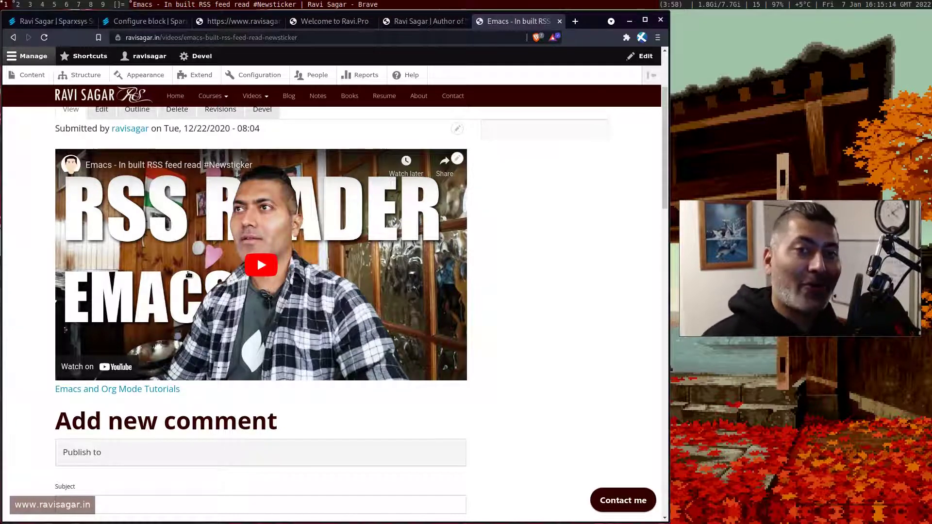
# Return to the Sparxsys feed page and open the Sparxsys site's home page.
pyautogui.hotkey('ctrl', '1')
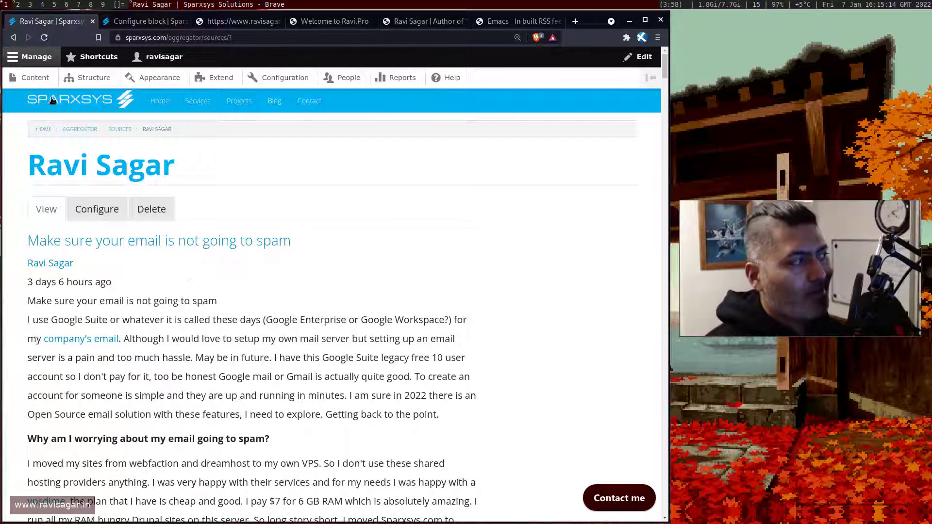
pyautogui.click(52, 100)
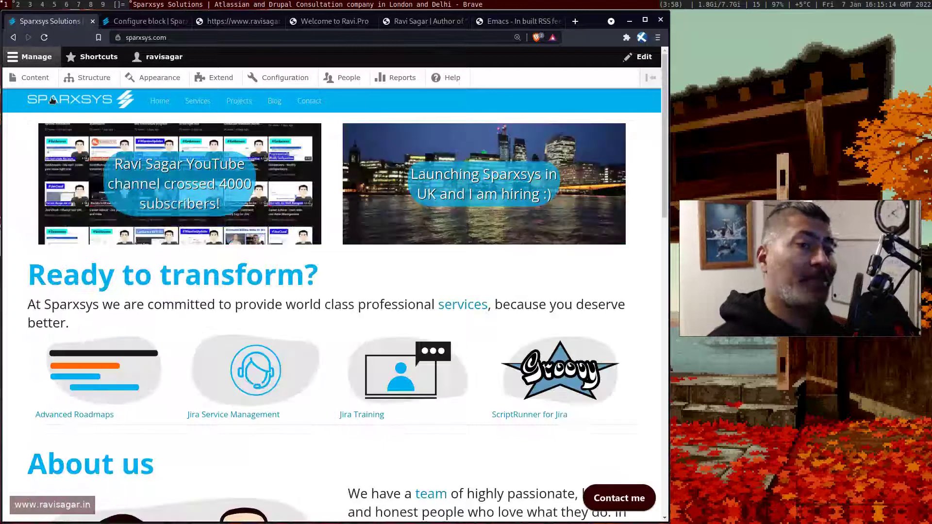